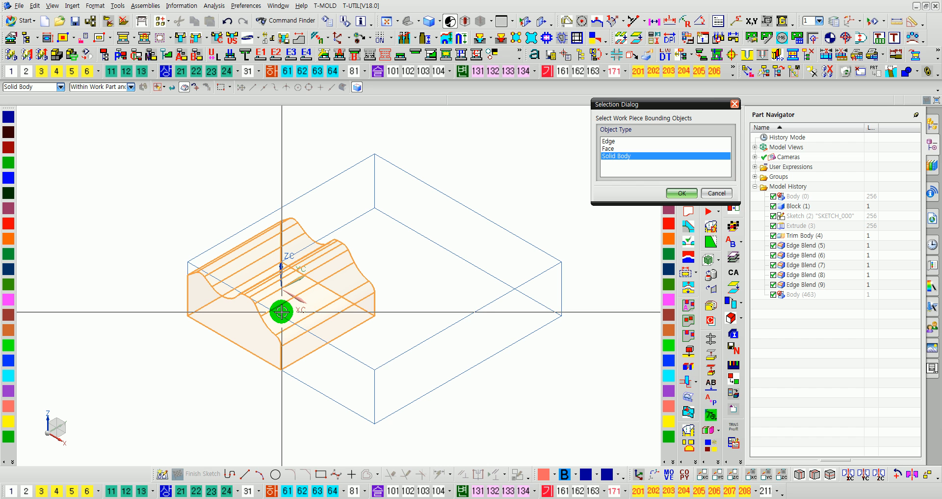
- Try selecting and deselecting the two wavy solid bodies together as work piece bounding objects
middle_drag(493, 363, 498, 345)
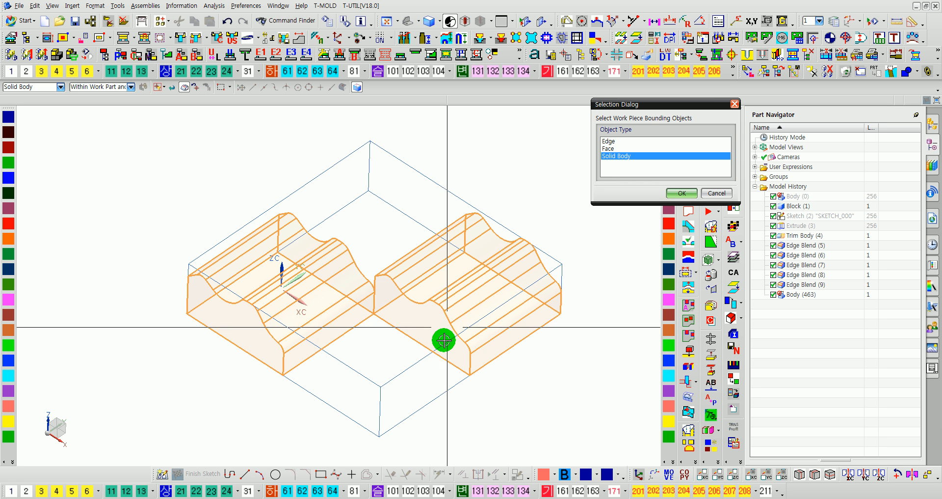
shift+click(438, 318)
mouse_move(388, 345)
middle_down()
mouse_move(385, 360)
mouse_move(394, 336)
mouse_move(393, 345)
middle_up()
shift+click(334, 315)
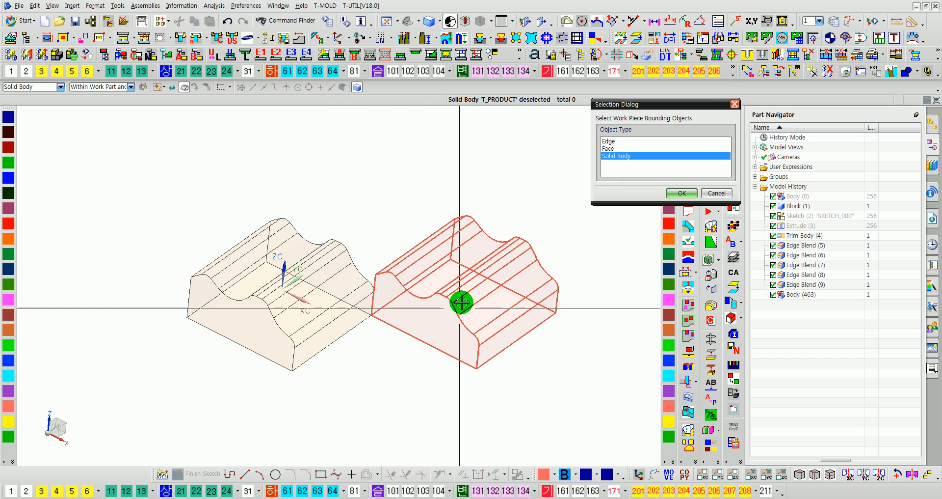
click(452, 316)
click(324, 320)
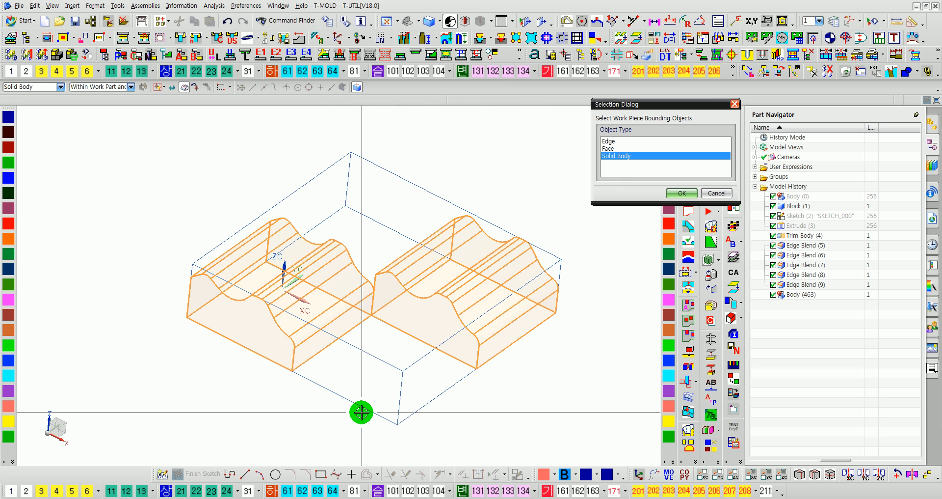
middle_click(439, 316)
click(431, 332)
middle_click(432, 332)
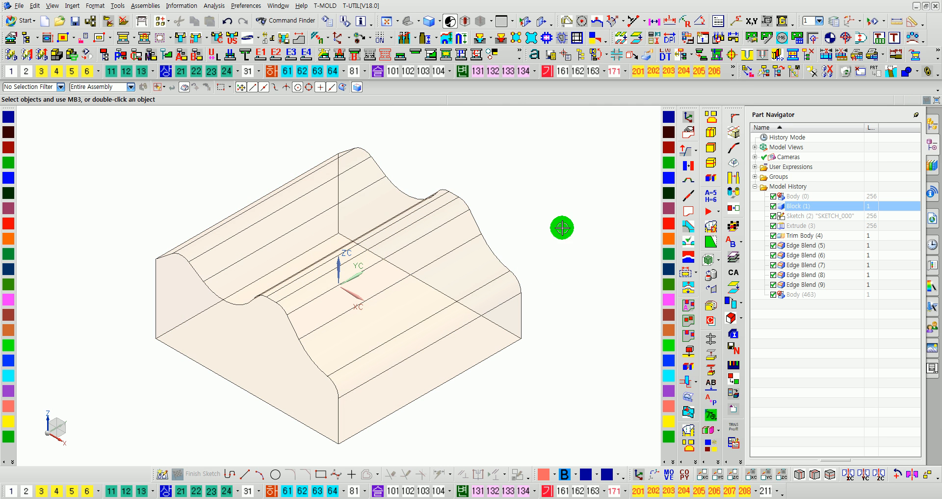
- Start Cooling Line Design with the single wavy solid body as the work piece
click(581, 56)
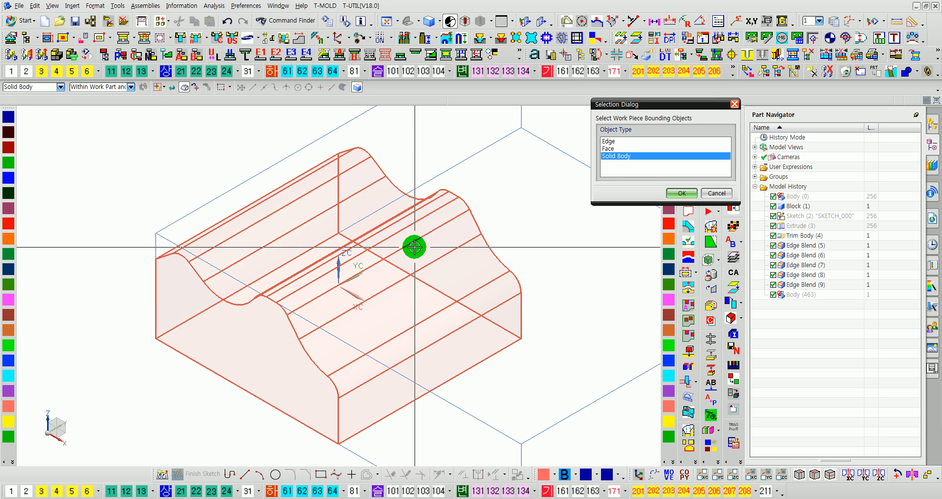
scroll(394, 310, down, 3)
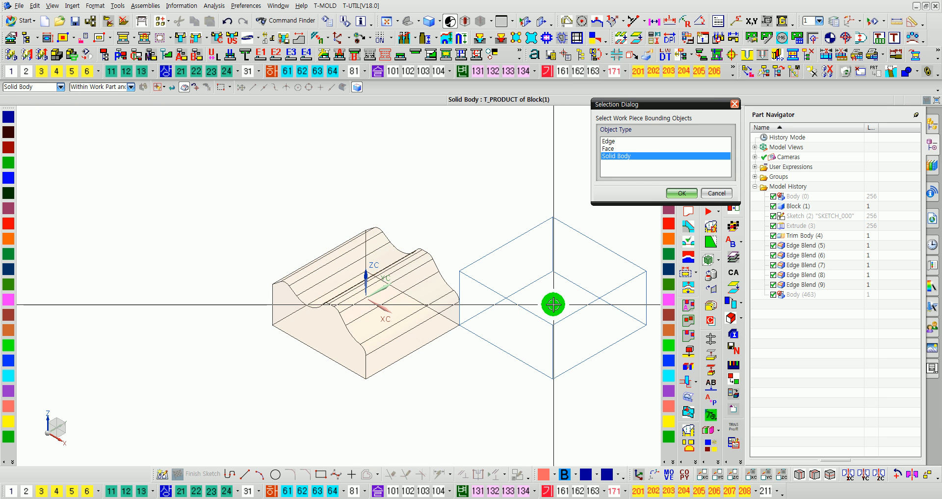
click(549, 306)
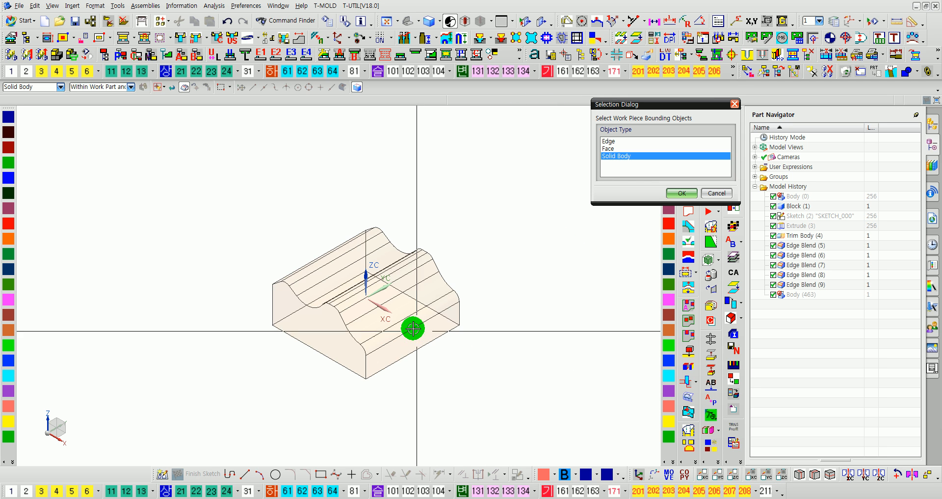
click(680, 193)
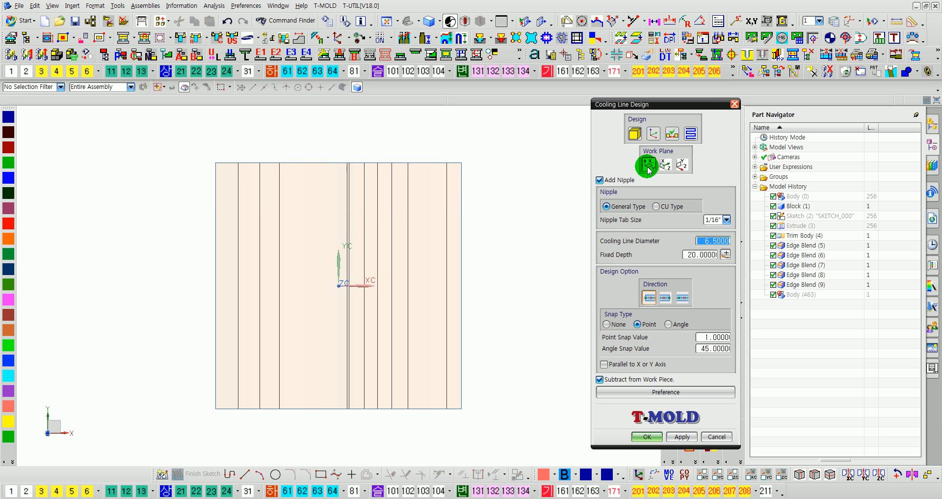
- Preview the top, front and side work planes, ending on the YZ plane
click(664, 167)
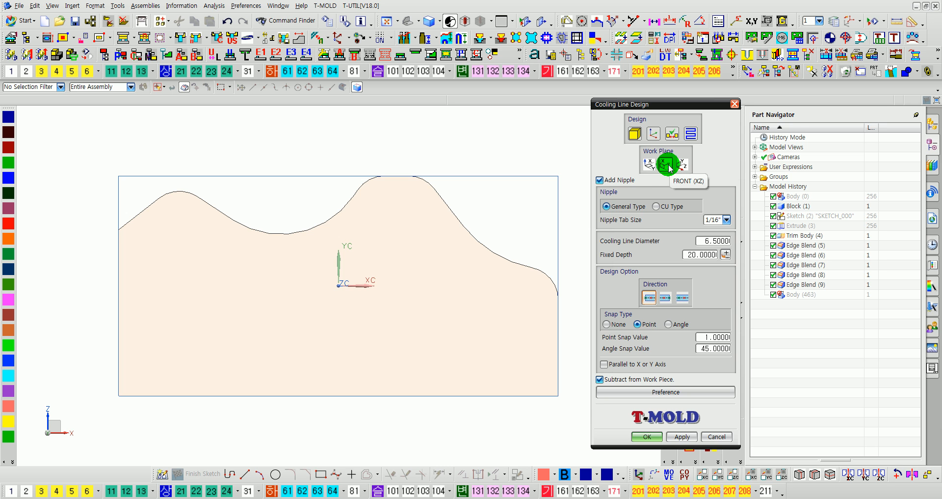
click(649, 165)
click(666, 165)
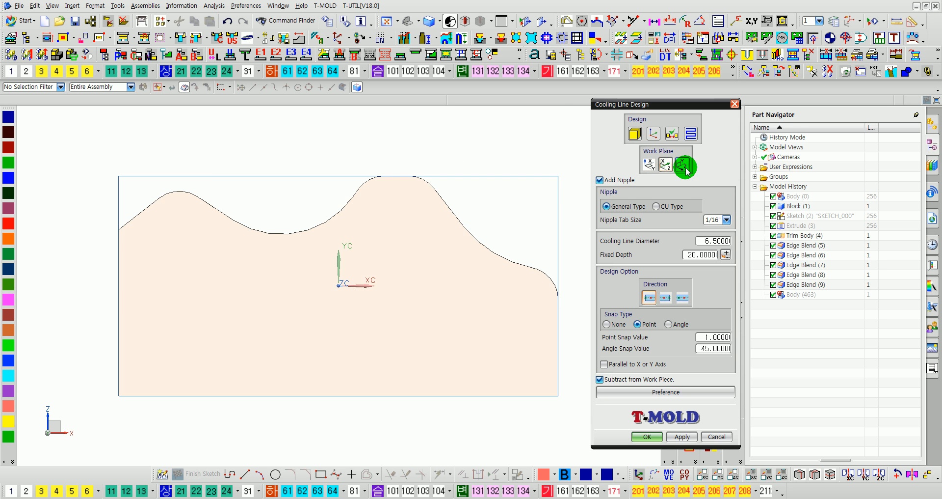
click(685, 168)
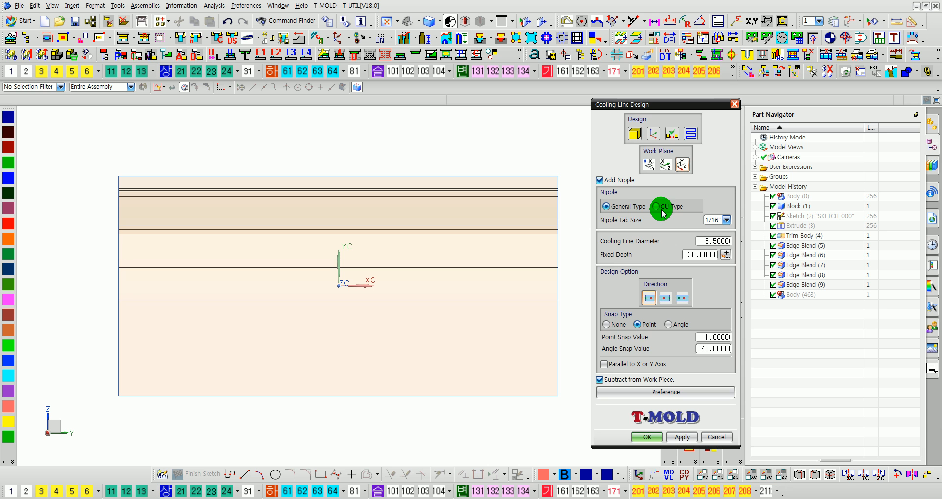
- Use a 1/16" nipple tab size, a 6.5 cooling line diameter and the Forward direction
click(712, 220)
click(713, 229)
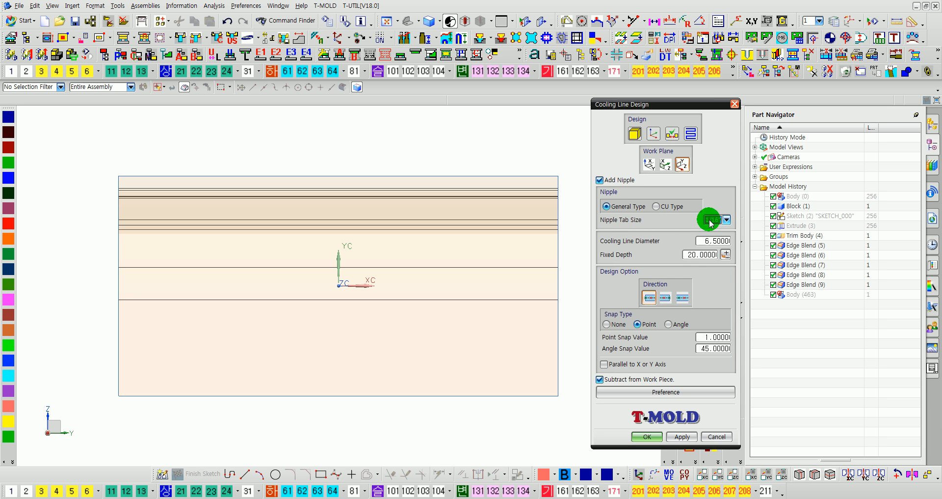
click(704, 245)
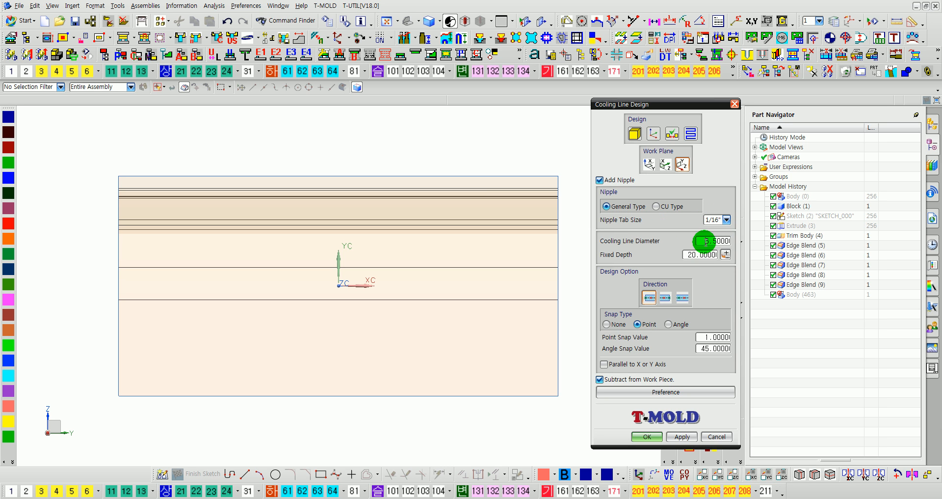
click(648, 303)
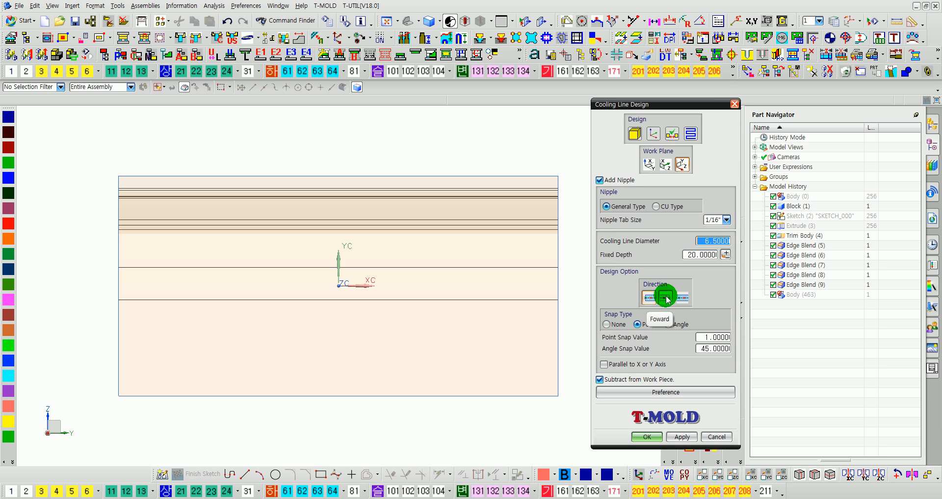
click(666, 298)
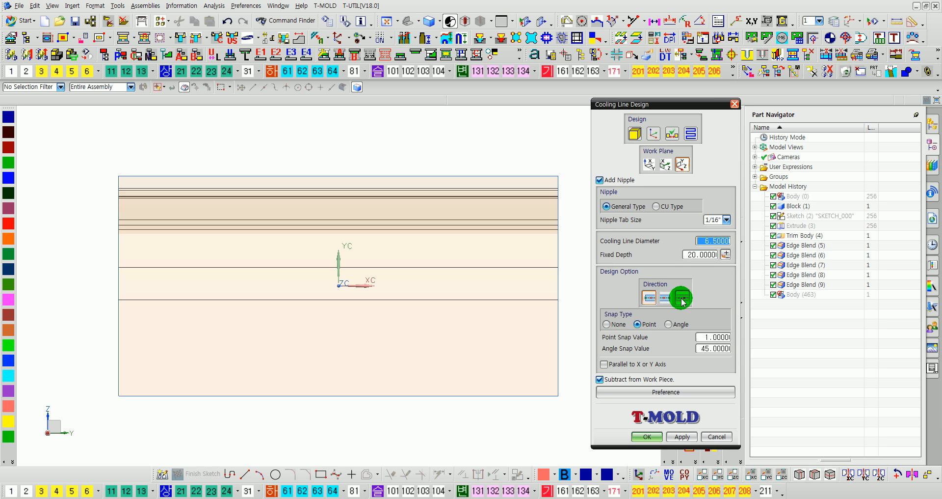
- Set the cooling line snap type to None
click(607, 325)
click(670, 324)
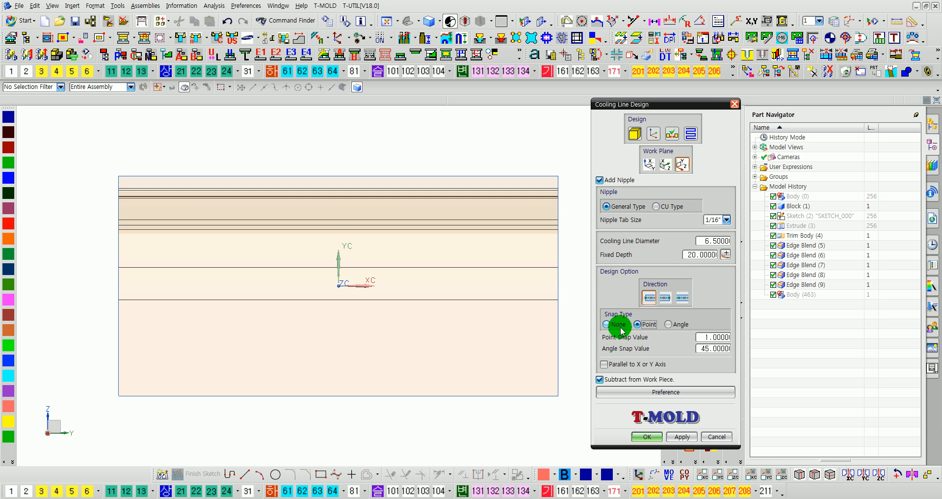
click(608, 325)
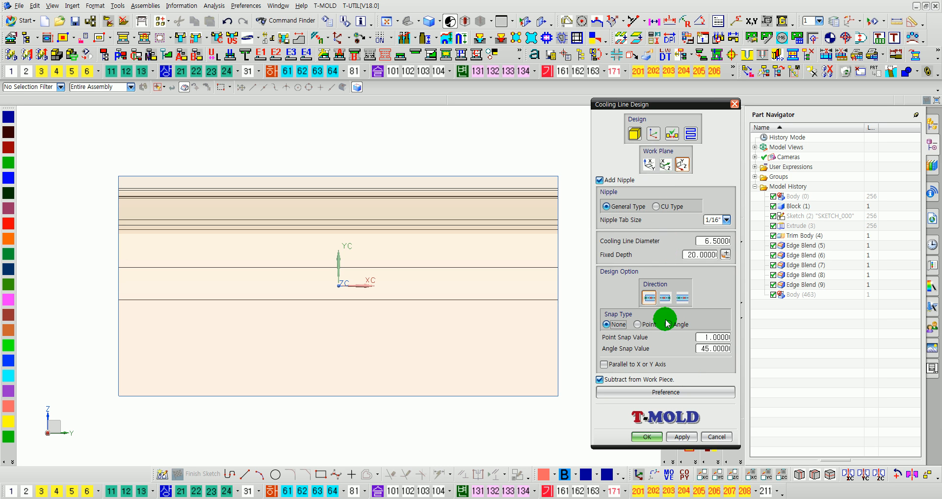
middle_drag(402, 330, 336, 330)
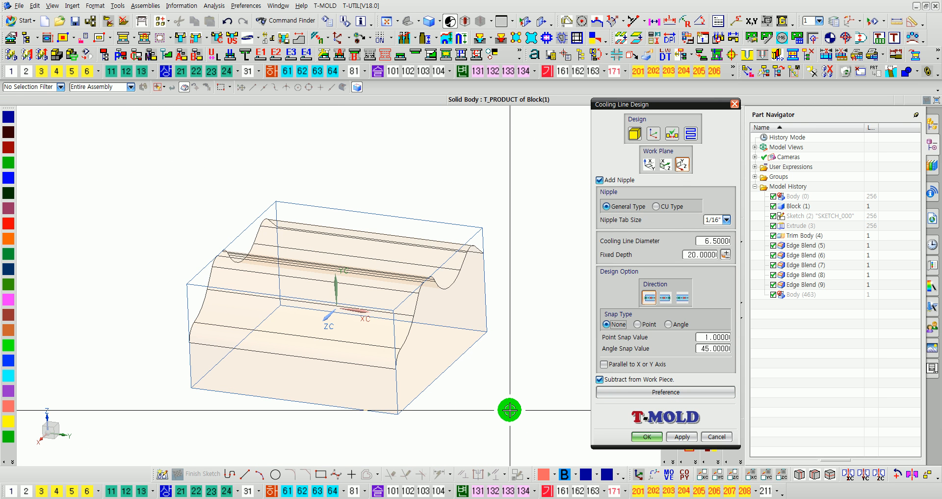
- In the cooling line preferences, set the end model to Type2 and use the General Type nipple with A2 at 2.75
click(648, 393)
drag(635, 99, 639, 69)
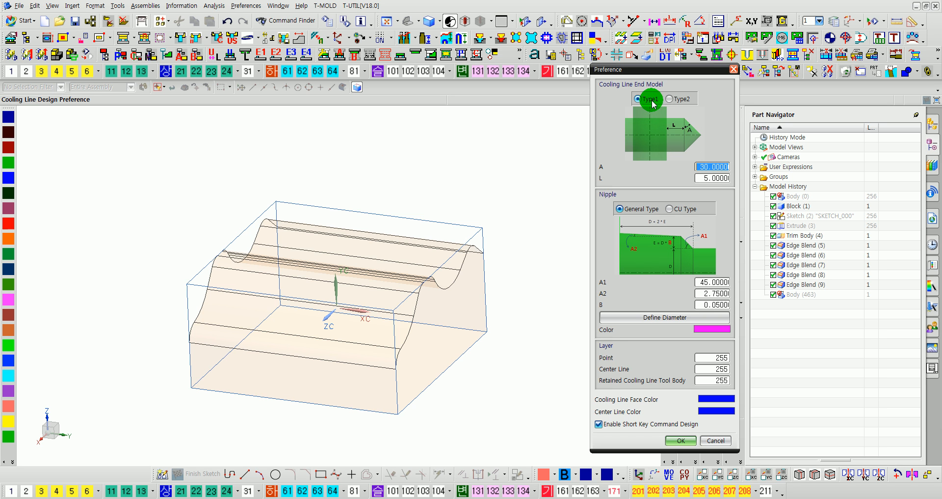
click(680, 101)
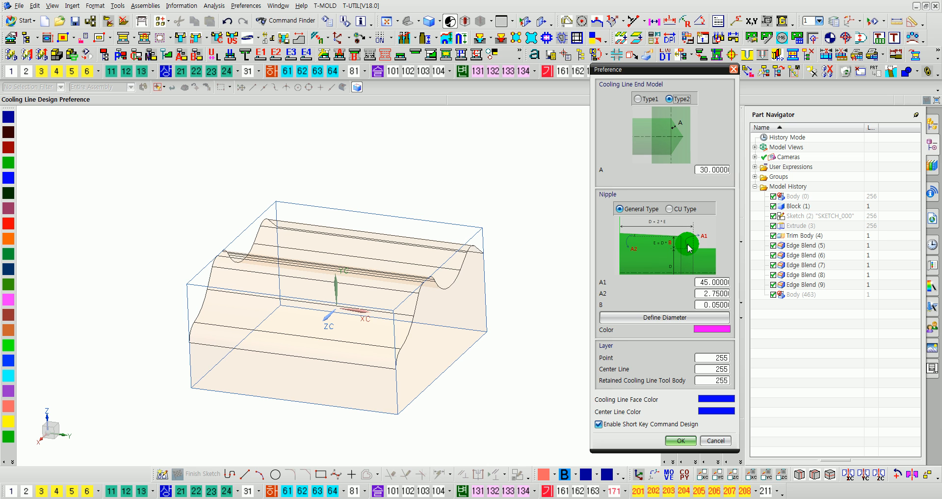
click(681, 212)
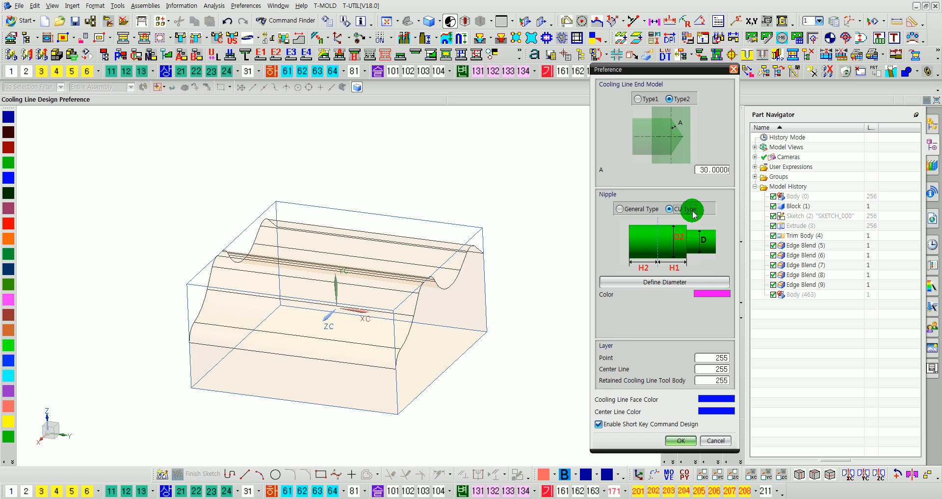
click(638, 209)
drag(699, 282, 740, 293)
text(2.75)
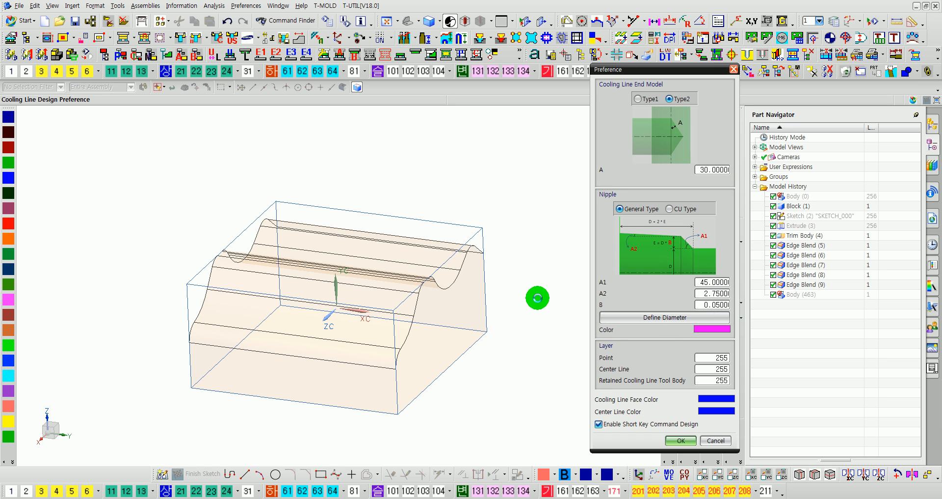
- Examine the inch tab diameter definitions in TMOLD_CoolingLineDiameter.txt and close the file
click(601, 317)
drag(273, 238, 204, 167)
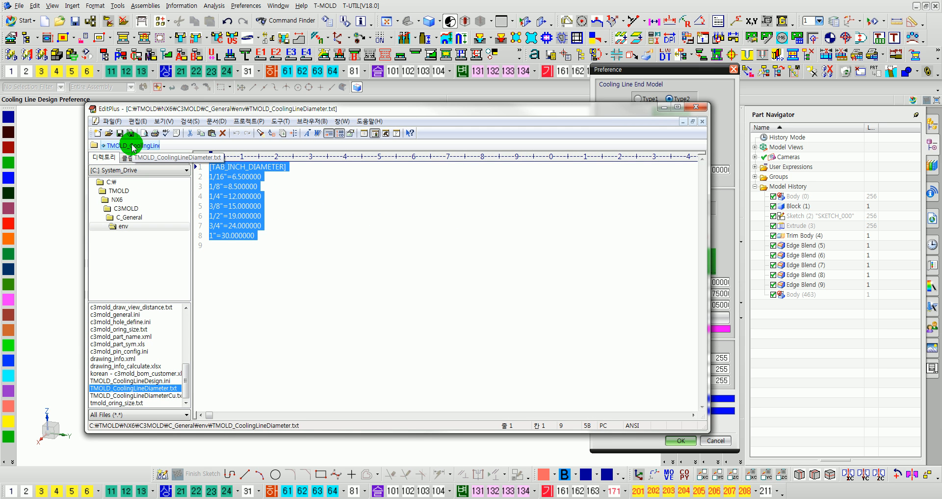
drag(290, 245, 211, 167)
click(696, 107)
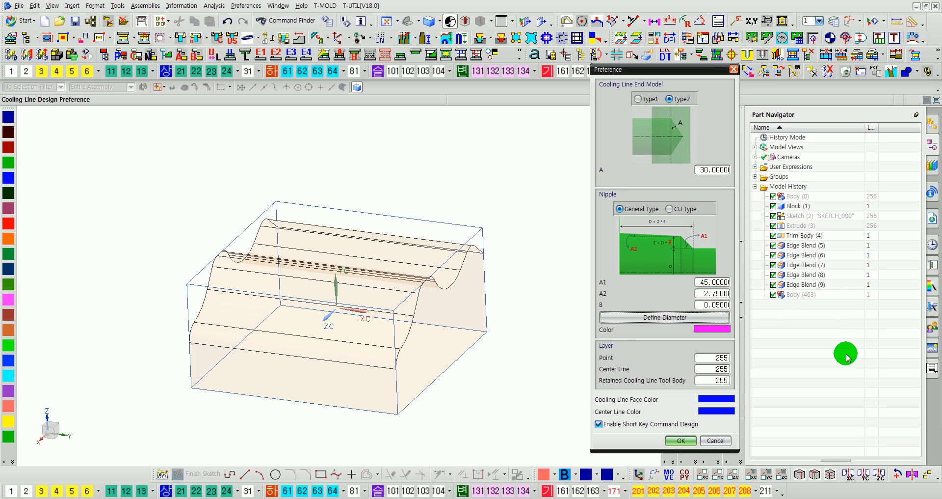
- Keep the point, center line and tool body layers at 255 and accept the cooling line preferences
drag(708, 359, 730, 384)
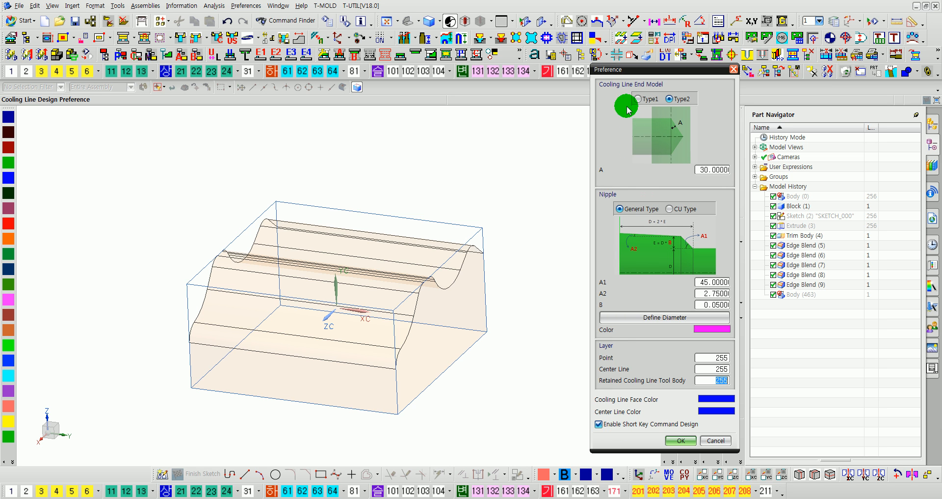
click(677, 443)
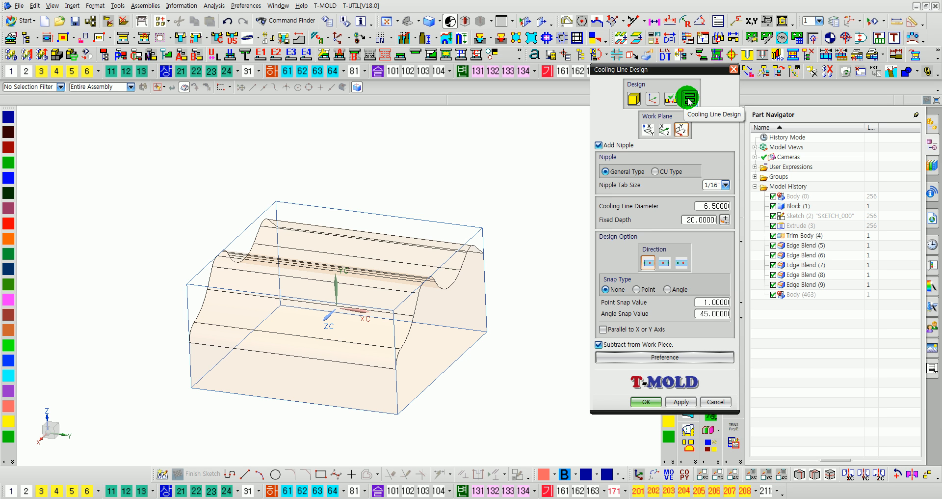
- Compare the available work planes and set the work plane to FRONT (XZ)
click(663, 130)
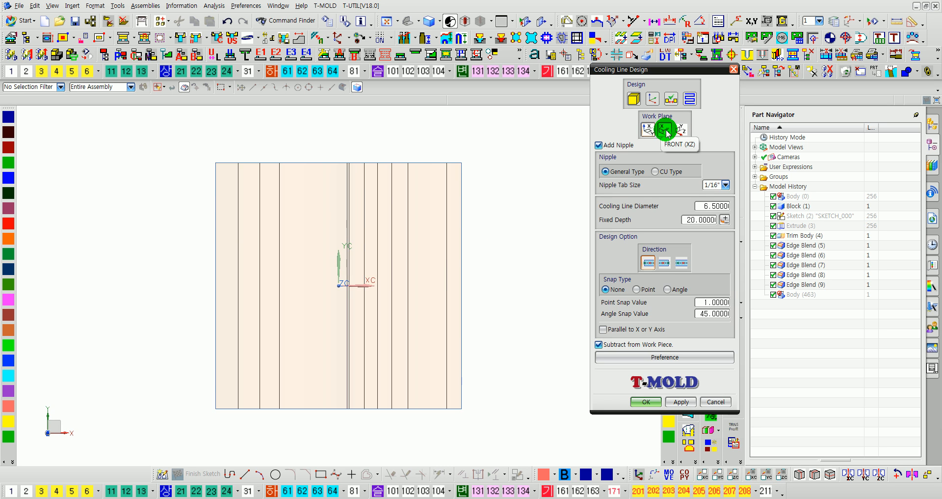
click(666, 132)
click(645, 129)
click(663, 130)
click(680, 130)
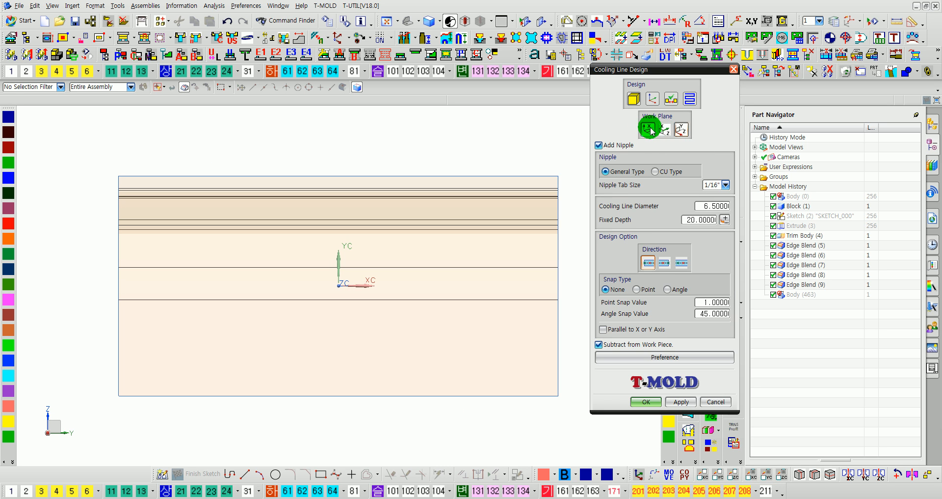
click(648, 129)
click(665, 130)
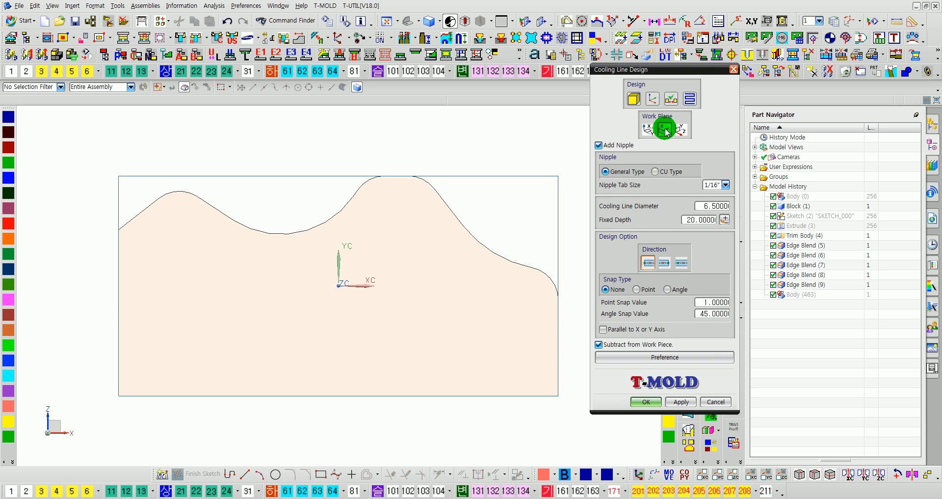
- Start drawing cooling lines on the front plane of the work piece with point snapping switched on
click(691, 104)
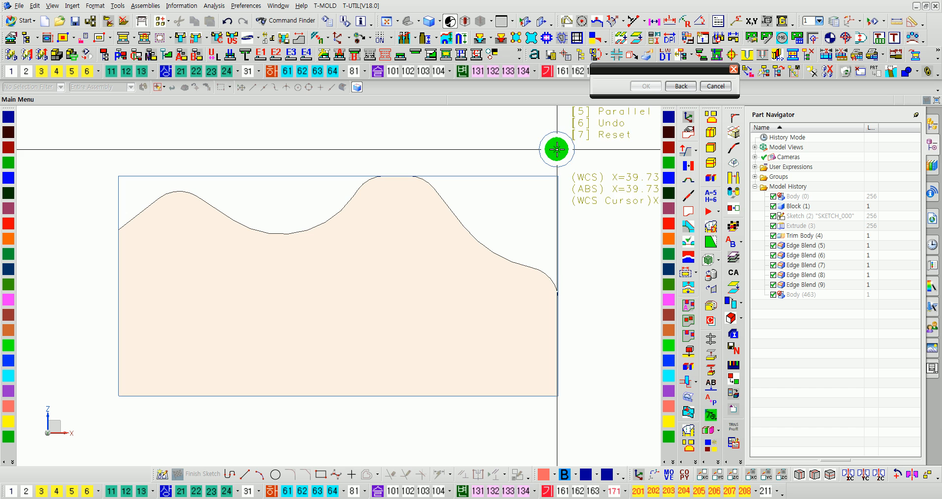
scroll(325, 213, down, 3)
scroll(318, 301, up, 2)
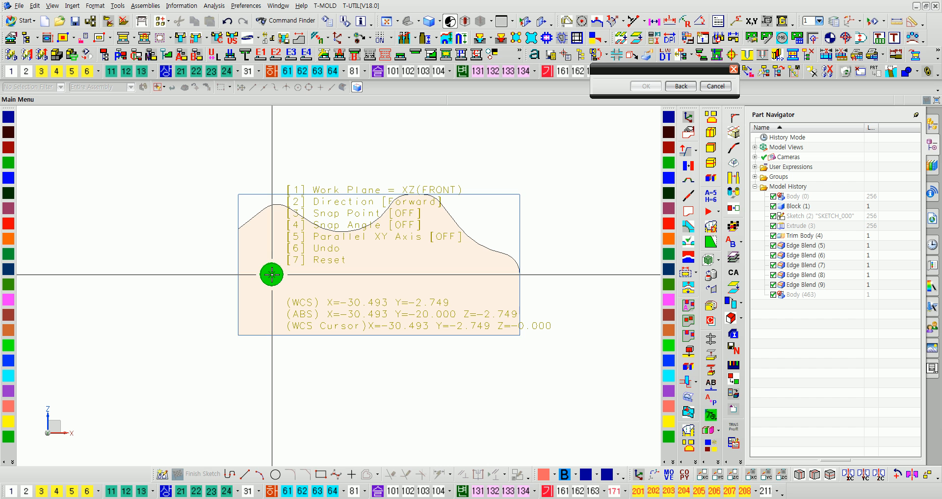
key(3)
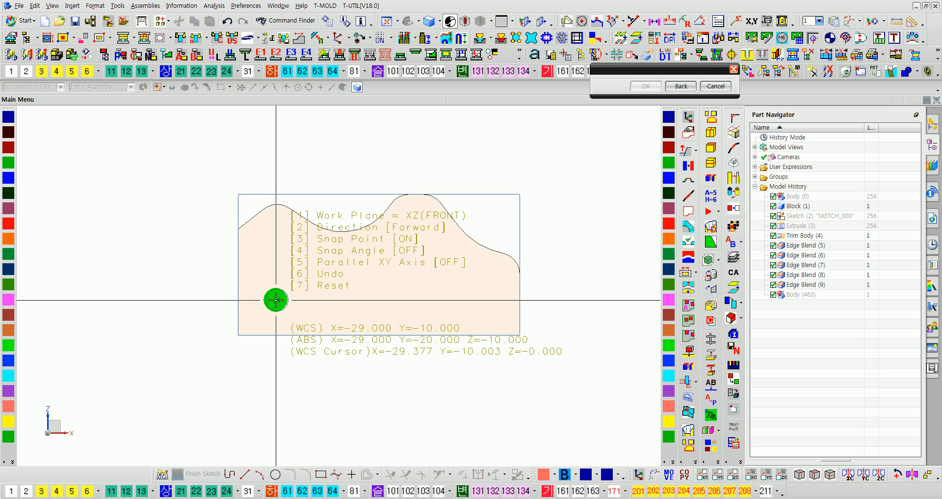
- Draw a cooling line along the X direction on the front plane, starting at X=-29, Y=-10, with angle snapping on
click(276, 299)
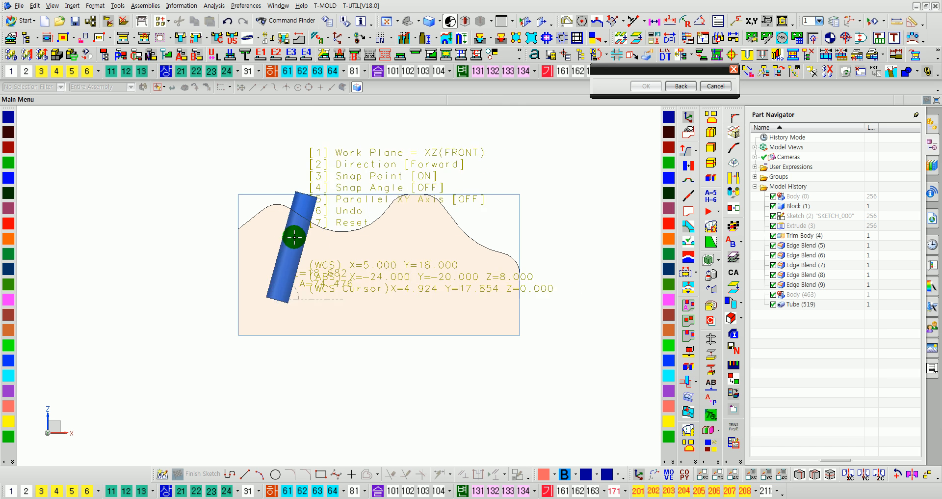
click(286, 234)
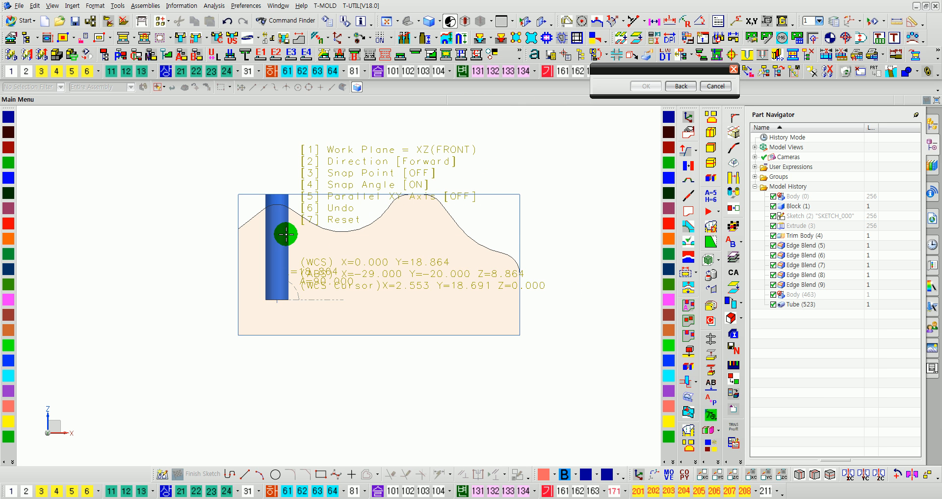
mouse_move(308, 201)
mouse_down()
mouse_move(286, 198)
mouse_move(338, 201)
mouse_move(282, 200)
mouse_move(324, 202)
mouse_up()
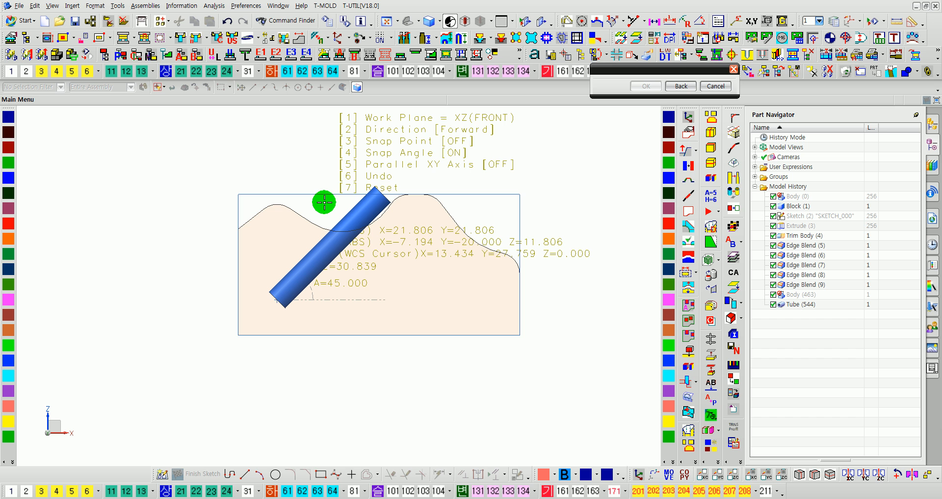
drag(325, 201, 482, 252)
- On the top (XY) plane, draw a 90° cooling line from the first line and a 180° line branching off it at about Y=29.8
middle_drag(480, 251, 481, 286)
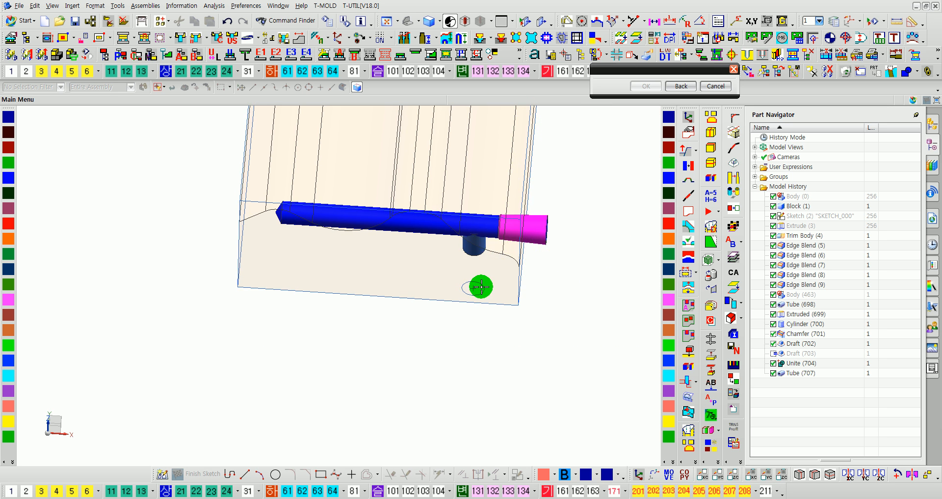
scroll(471, 246, down, 5)
scroll(476, 211, up, 2)
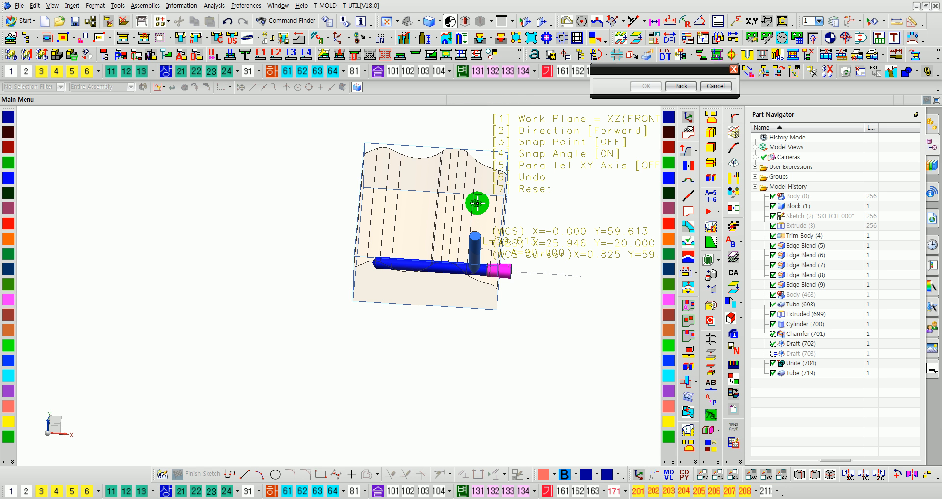
key(1)
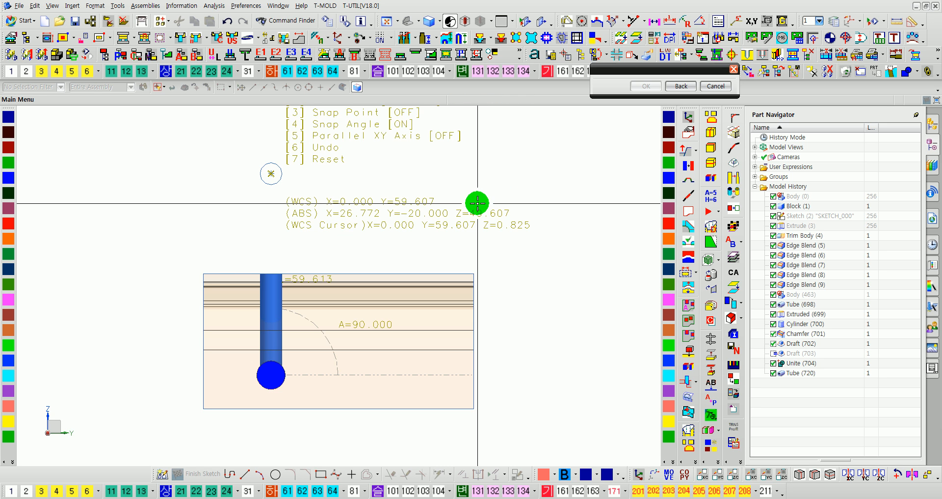
key(1)
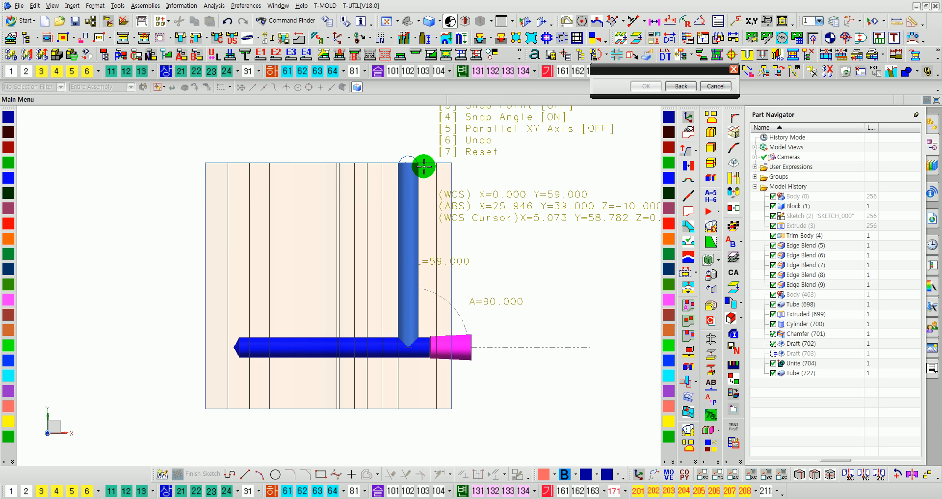
click(425, 195)
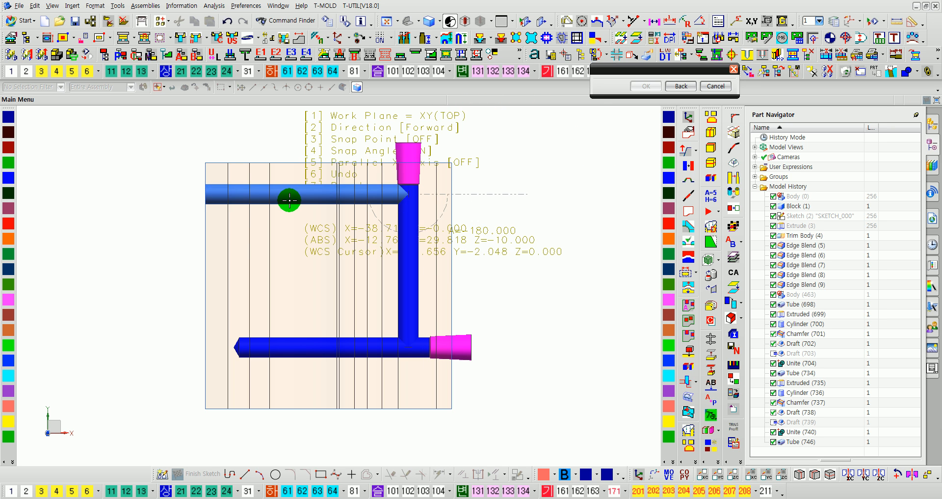
click(257, 199)
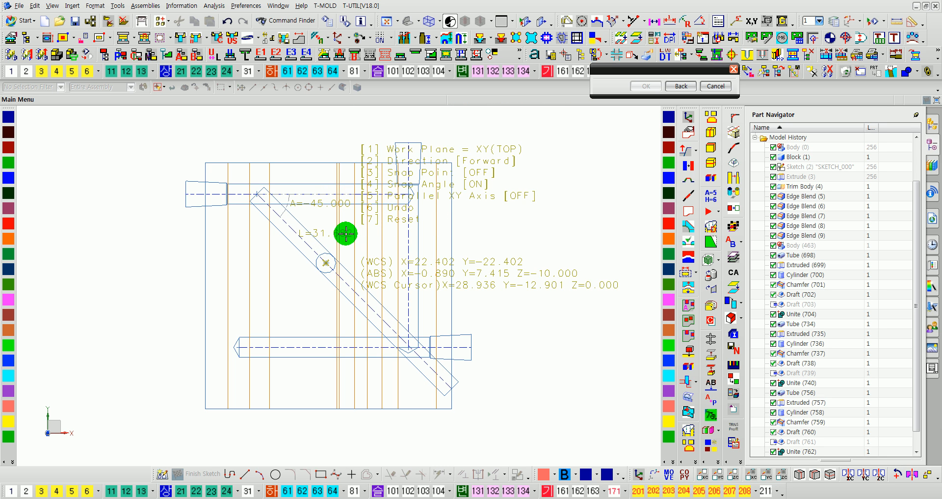
- Switch the work plane to FRONT (XZ) and draw a vertical cooling line upward from the 180° line at about X=-23.3
click(317, 219)
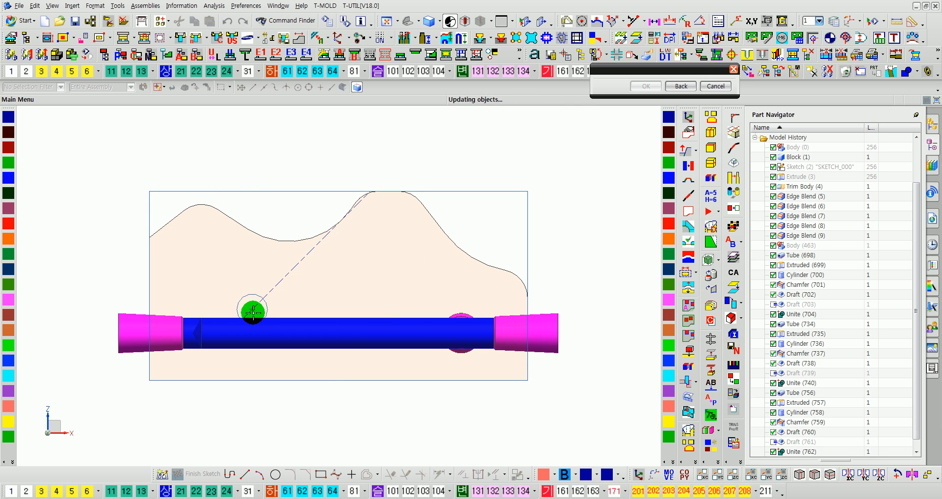
key(1)
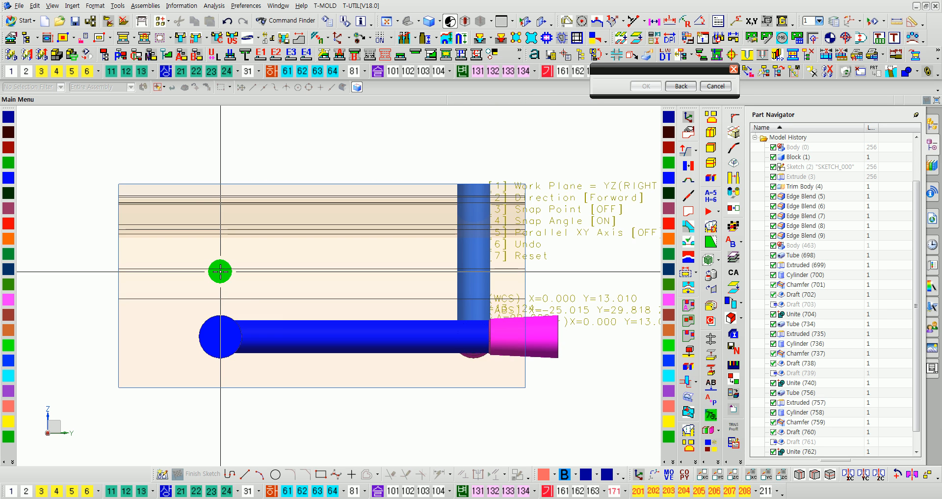
key(1)
key(1)
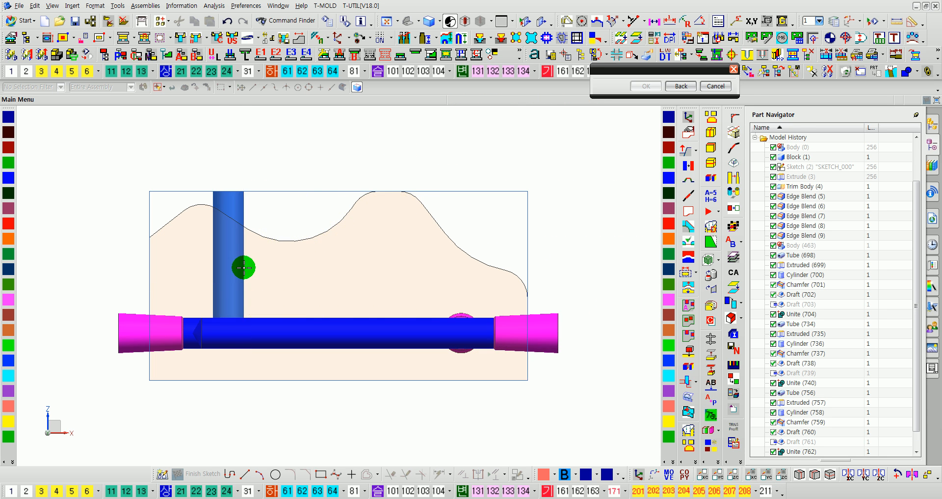
click(243, 270)
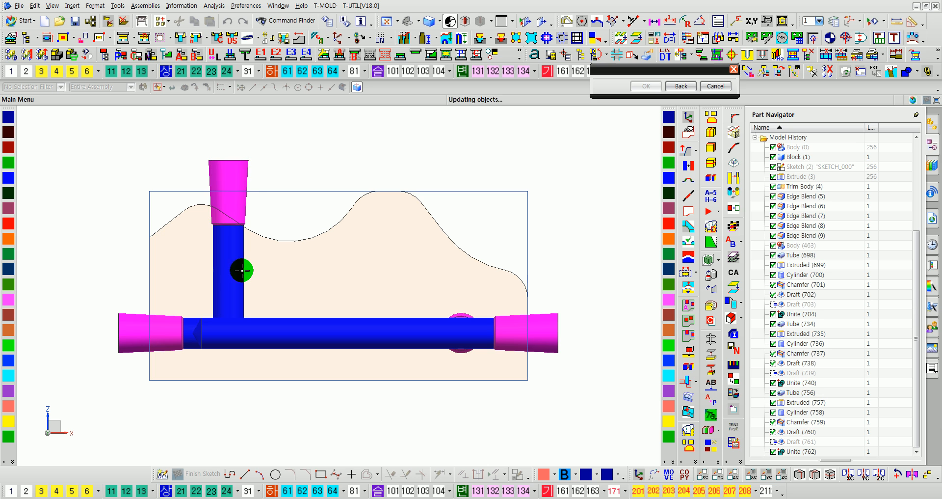
- Switch the work plane to TOP (XY) and draw a -90° cooling line from the vertical line through the block's front side
key(1)
key(1)
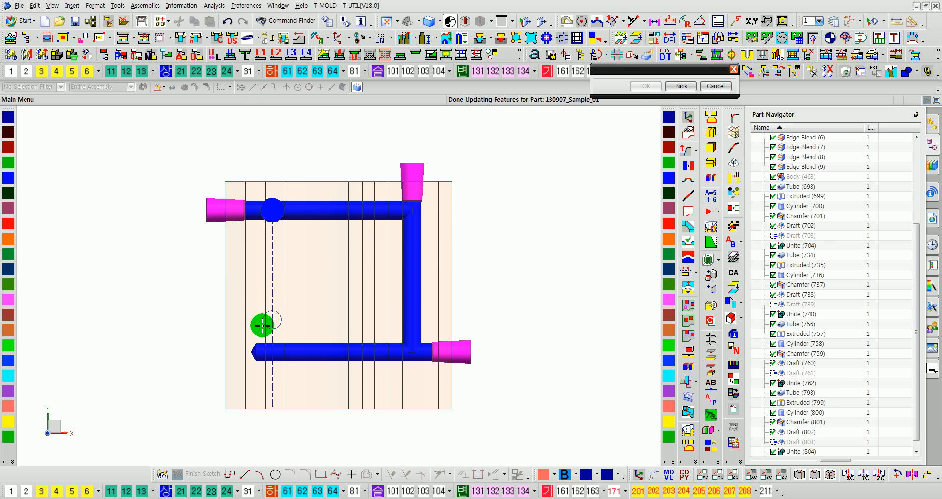
click(264, 327)
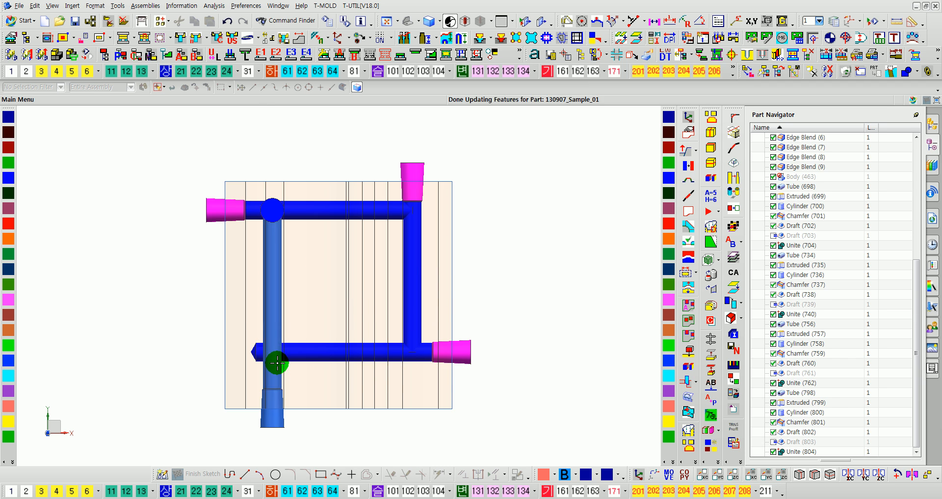
- Finish drawing and accept the cooling line design with Subtract from Work Piece switched on
click(716, 87)
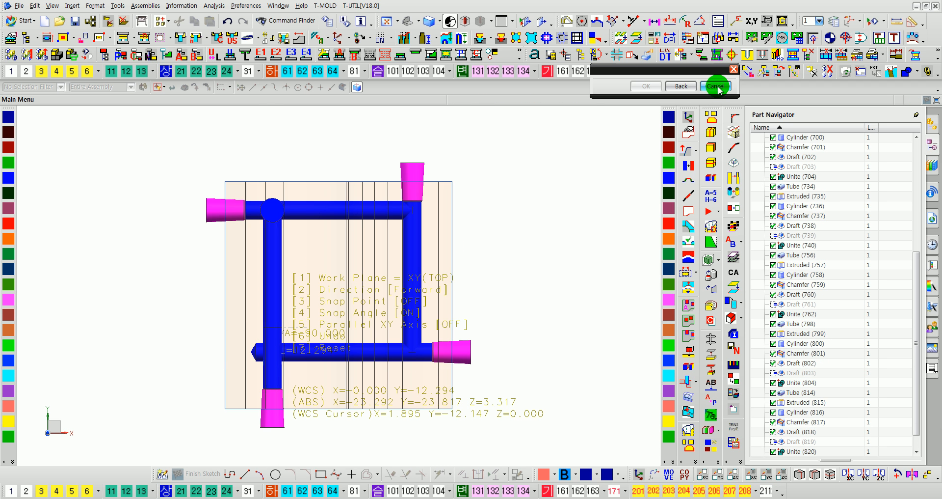
click(682, 119)
click(684, 87)
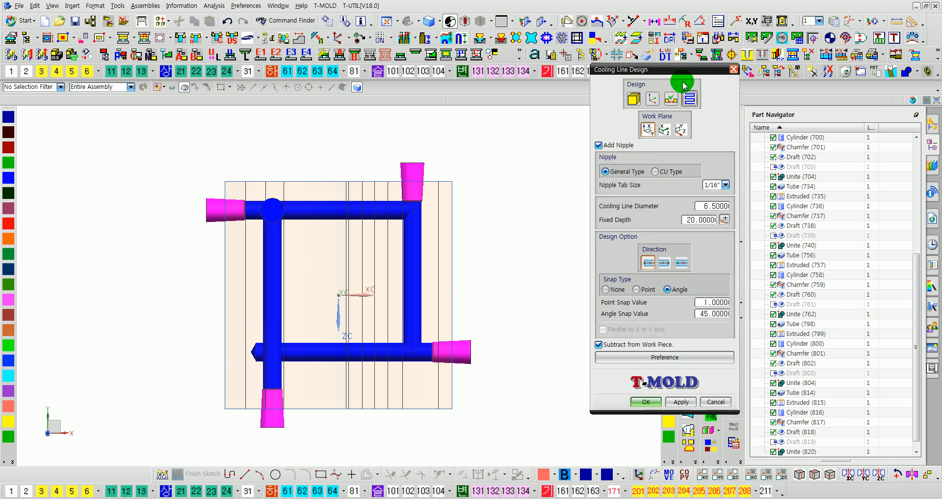
click(638, 402)
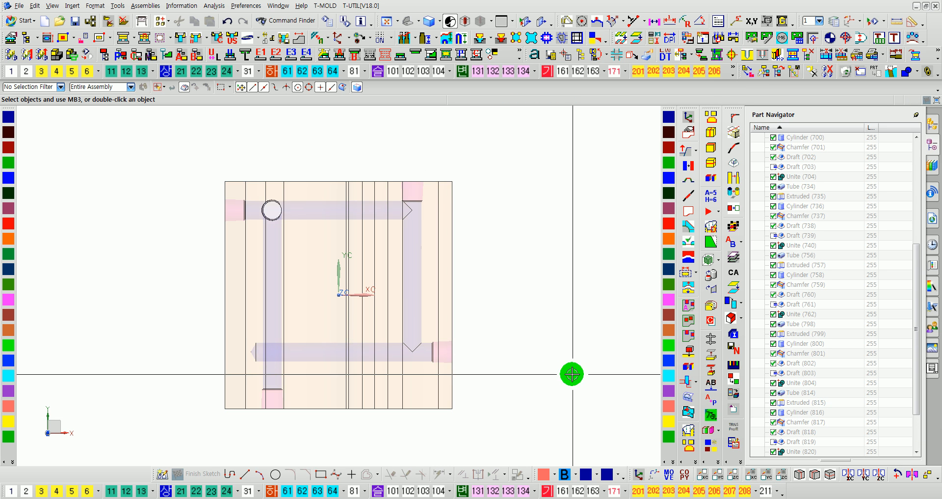
- Return from the top assembly to the 130907_Sample_01 part and examine the subtract features in its model history
middle_drag(512, 356, 527, 301)
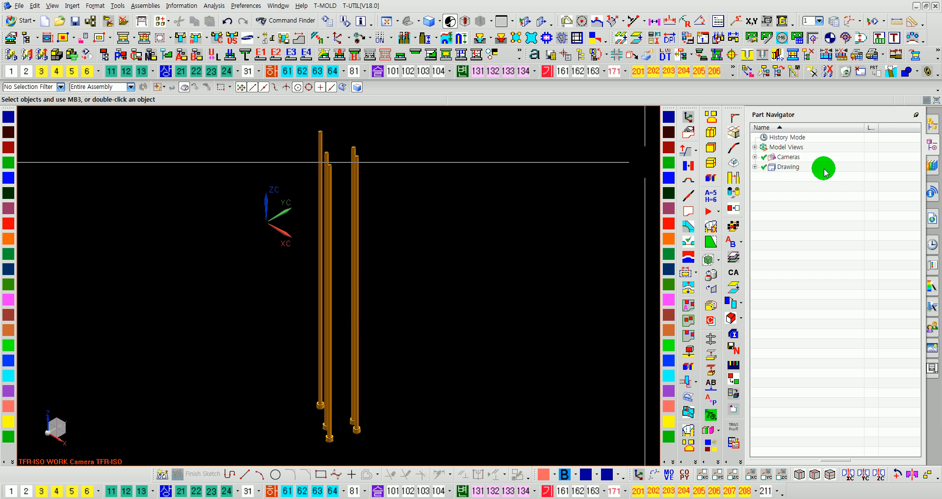
click(927, 125)
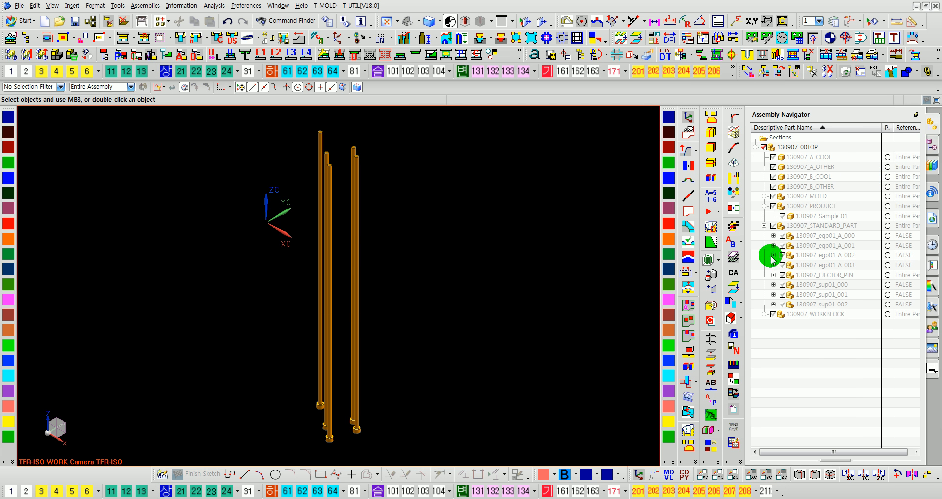
double_click(808, 219)
key(End)
middle_drag(290, 334, 319, 311)
click(926, 149)
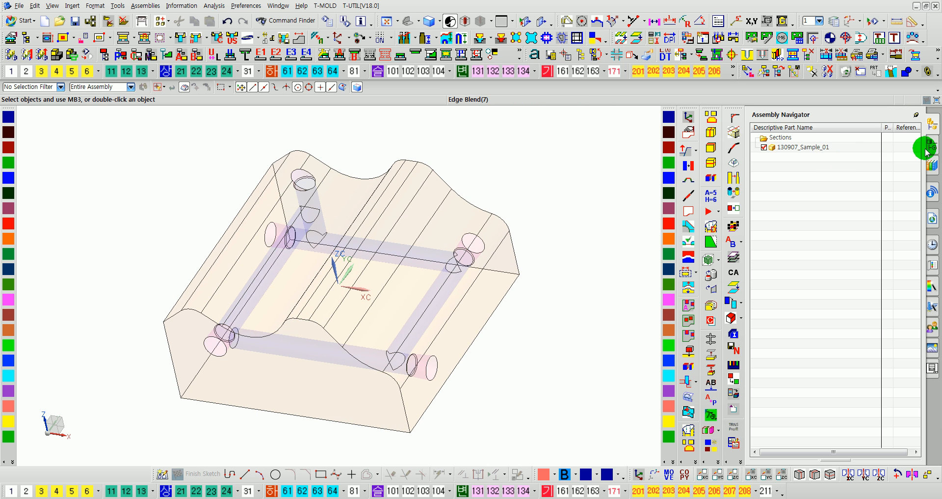
scroll(854, 358, down, 10)
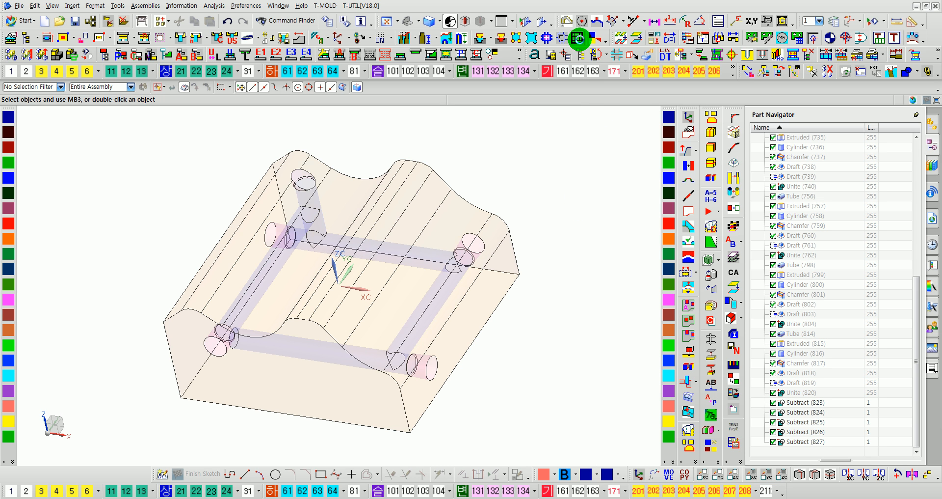
- Review the Subtract from Work Piece option in the block's Cooling Line Design settings and cancel the command
click(579, 38)
click(684, 164)
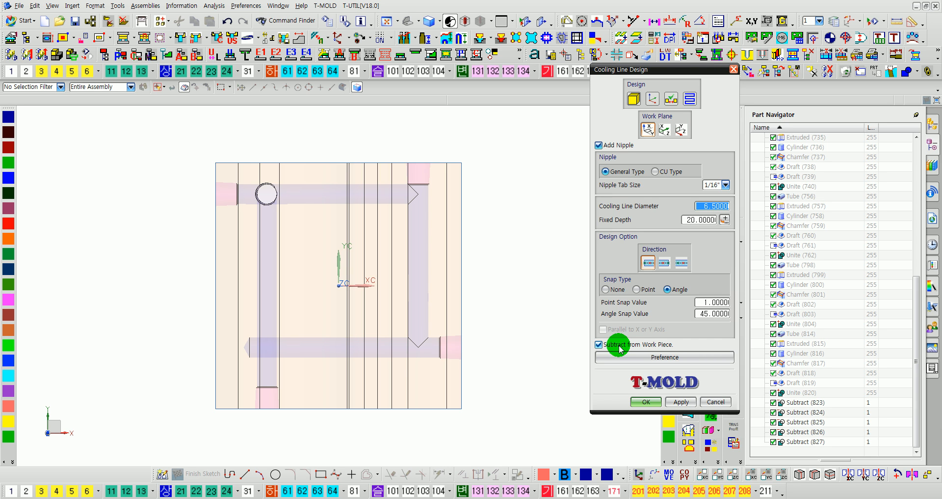
middle_drag(250, 391, 272, 305)
scroll(245, 317, up, 4)
key(Escape)
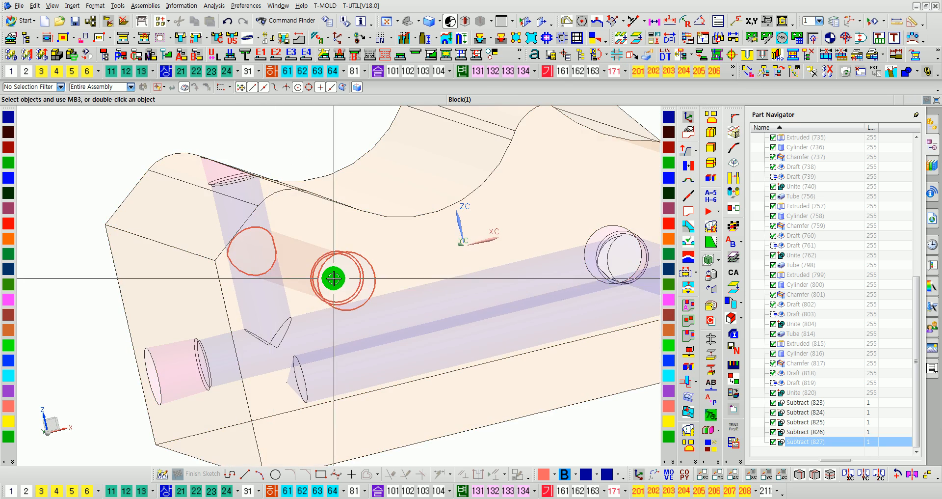
- Examine the string attribute in the properties of a subtracted cooling hole face and close the properties
click(333, 278)
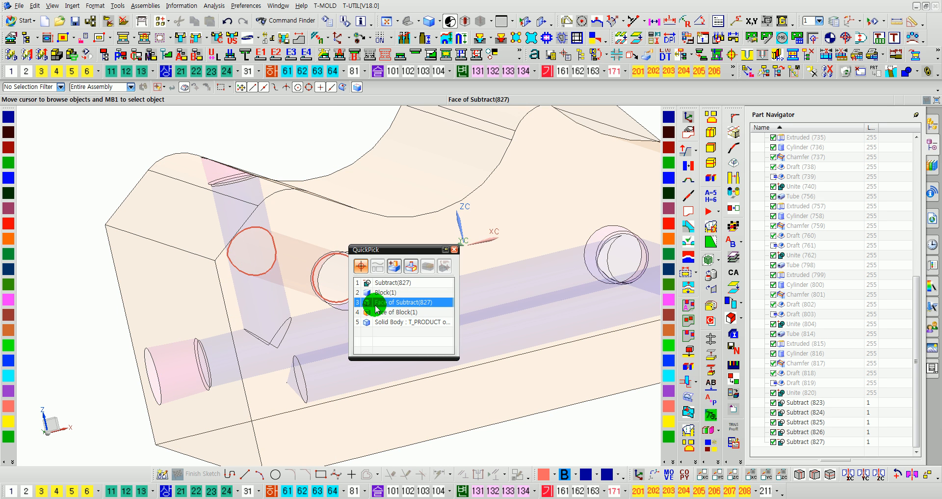
click(379, 312)
right_click(334, 280)
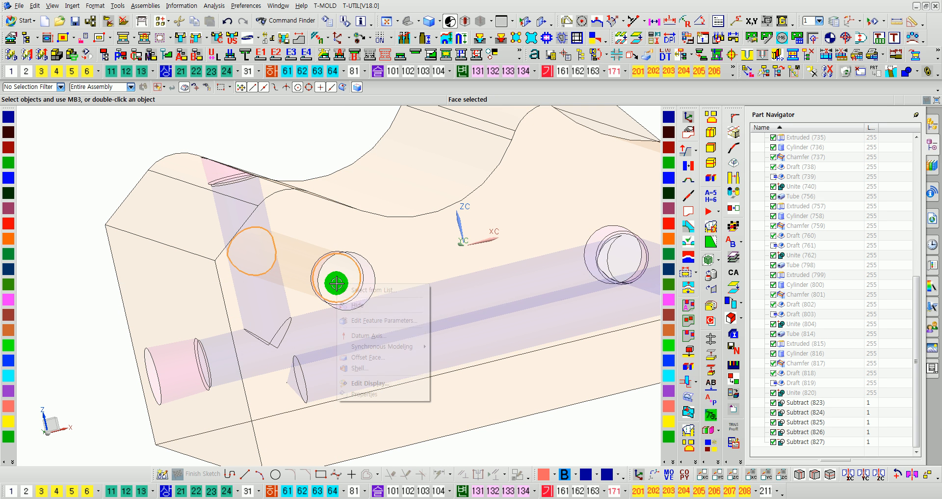
click(368, 393)
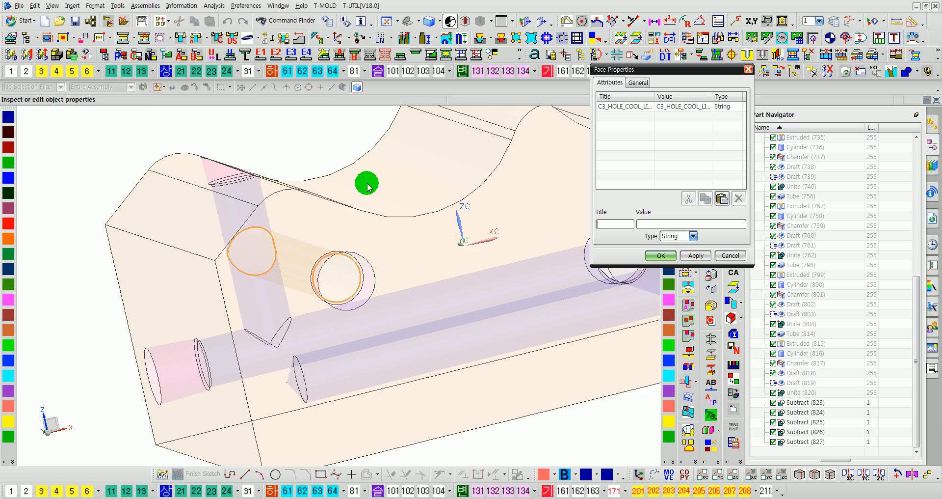
click(621, 111)
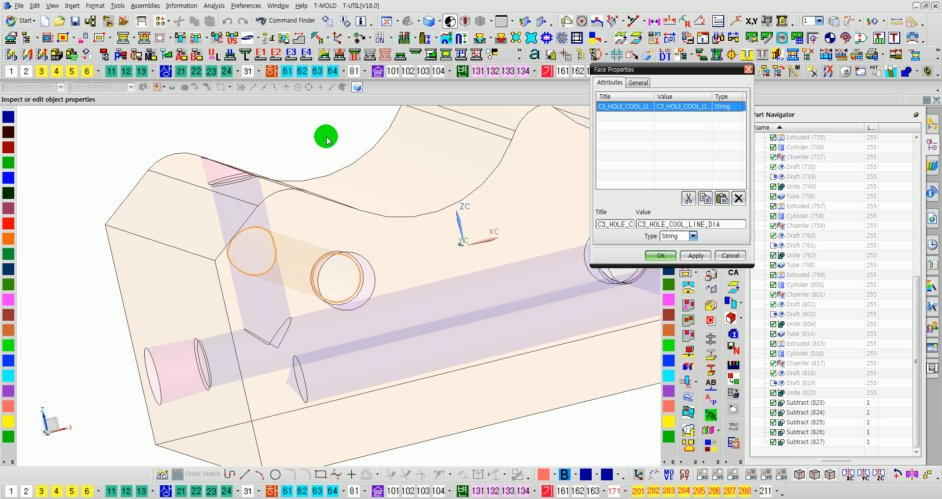
key(Escape)
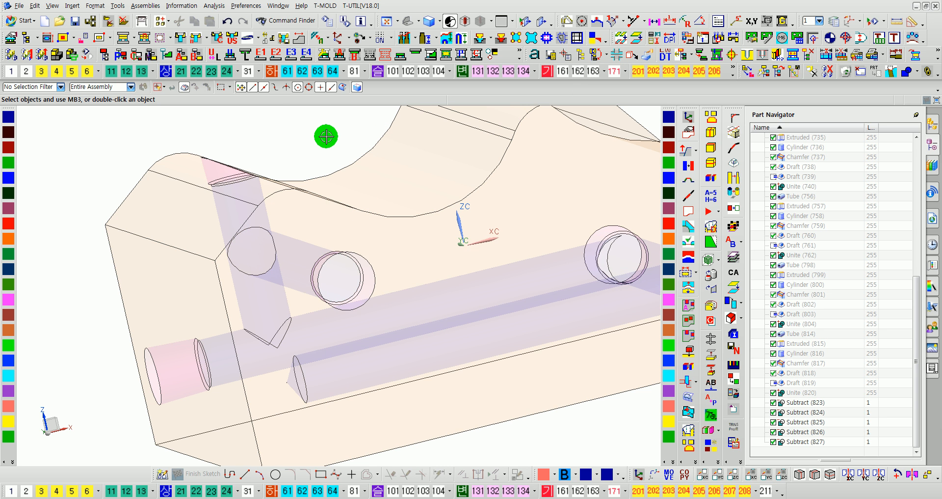
- Delete all cooling line features from the model history, from Body (463) through Subtract (827)
key(End)
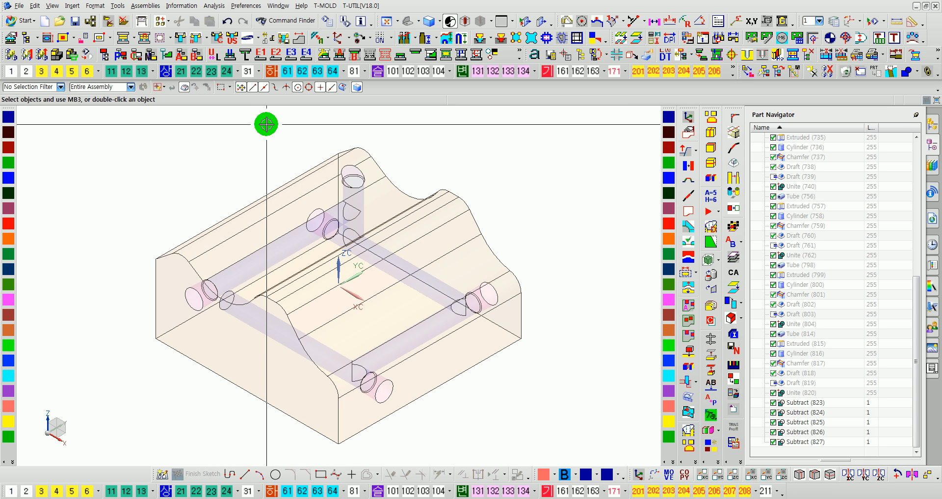
middle_drag(242, 244, 310, 295)
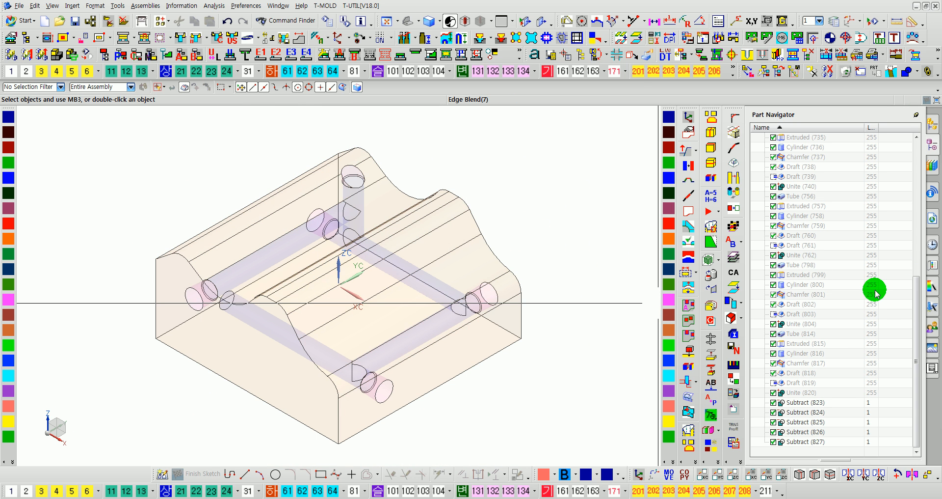
click(828, 442)
scroll(822, 442, up, 7)
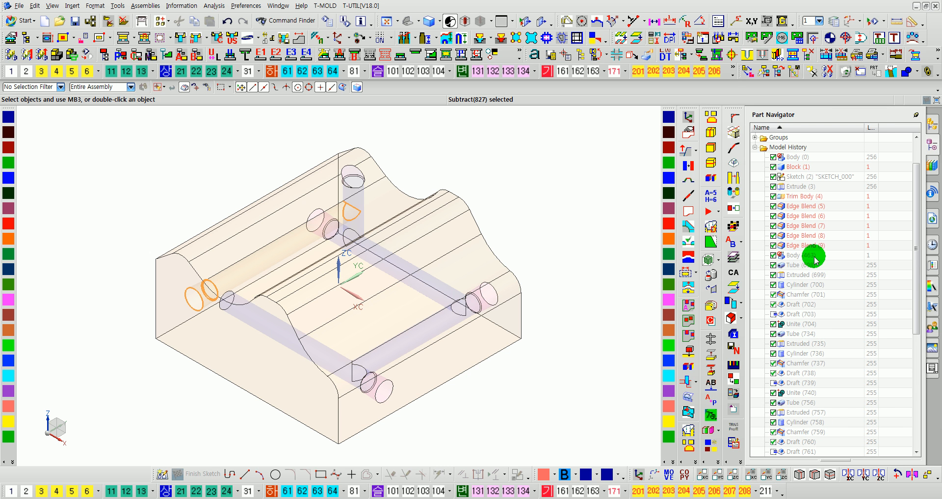
shift+click(815, 256)
scroll(810, 302, up, 7)
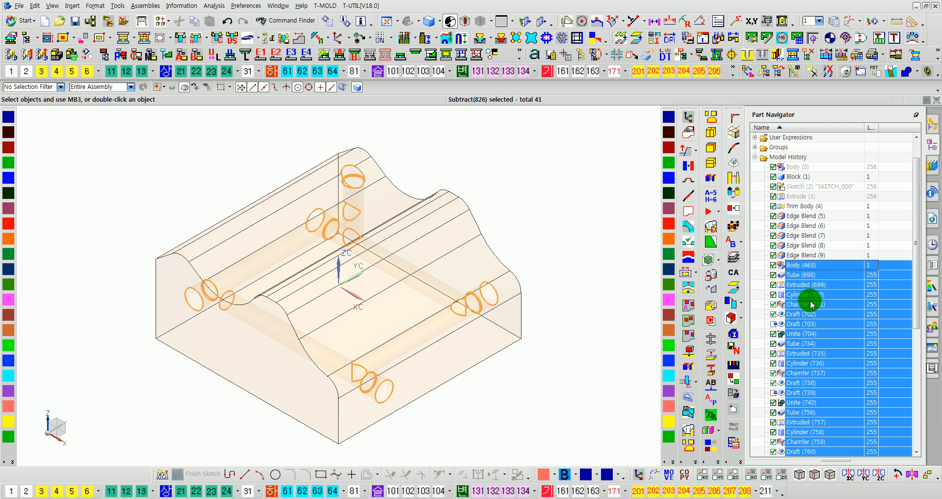
right_click(814, 271)
click(840, 368)
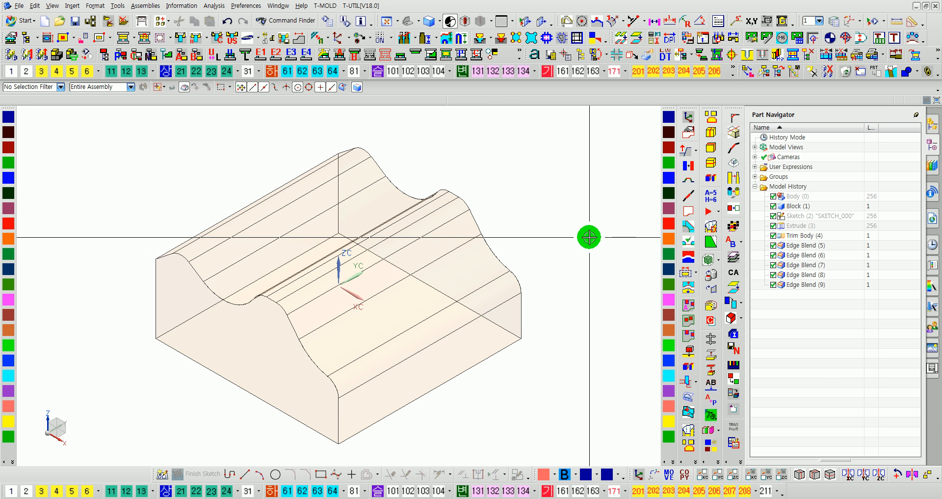
- Start Cooling Line Design on the wavy block's solid body and set the work plane to XZ
click(584, 38)
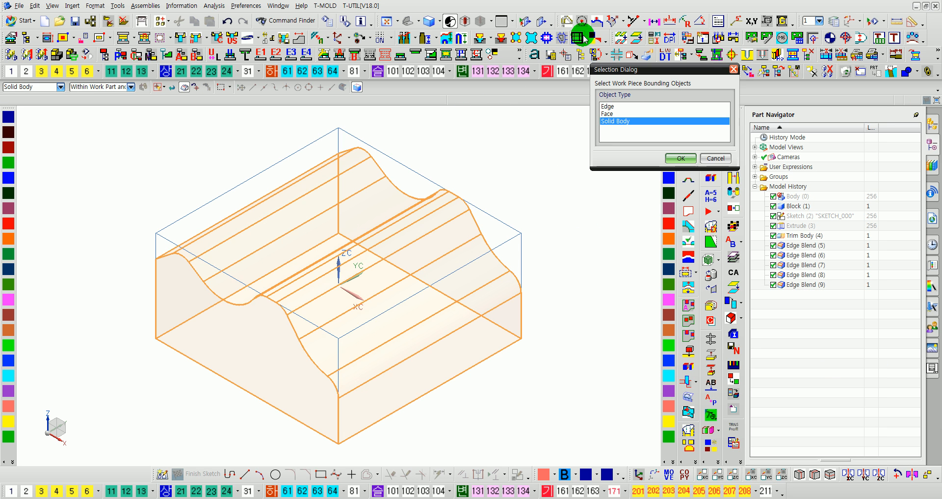
click(682, 158)
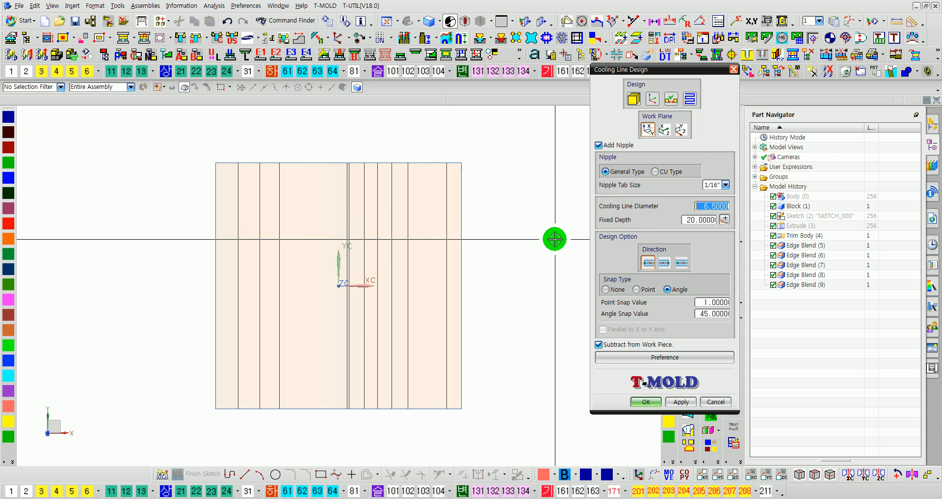
click(665, 130)
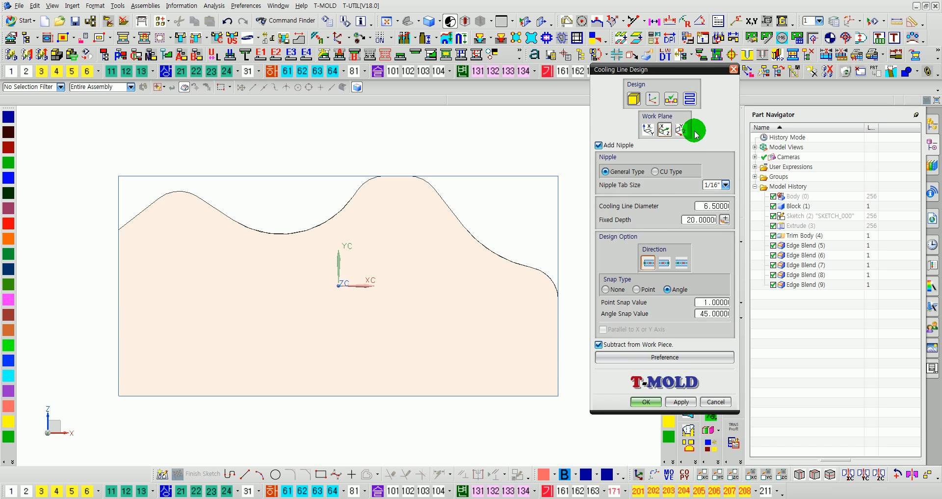
- Choose the Type2 cooling line end model in the preferences, keeping Enable Short Key Command Design on
click(657, 357)
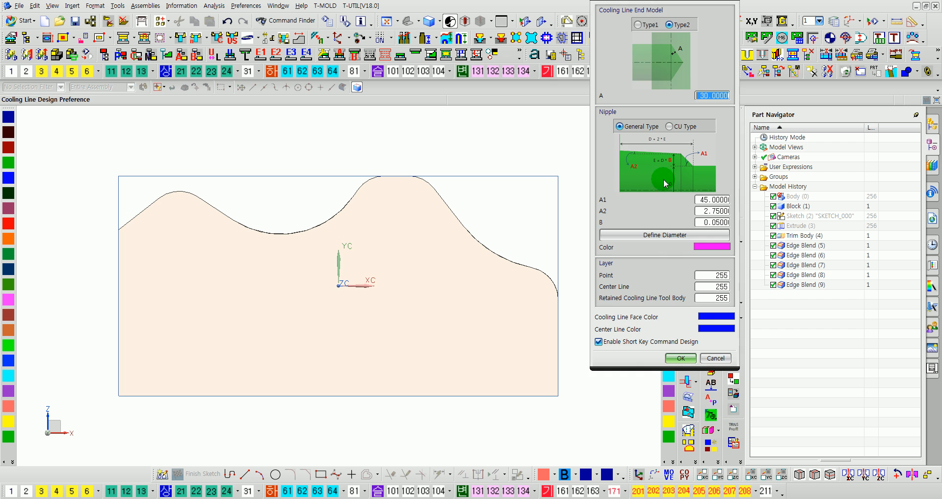
click(671, 25)
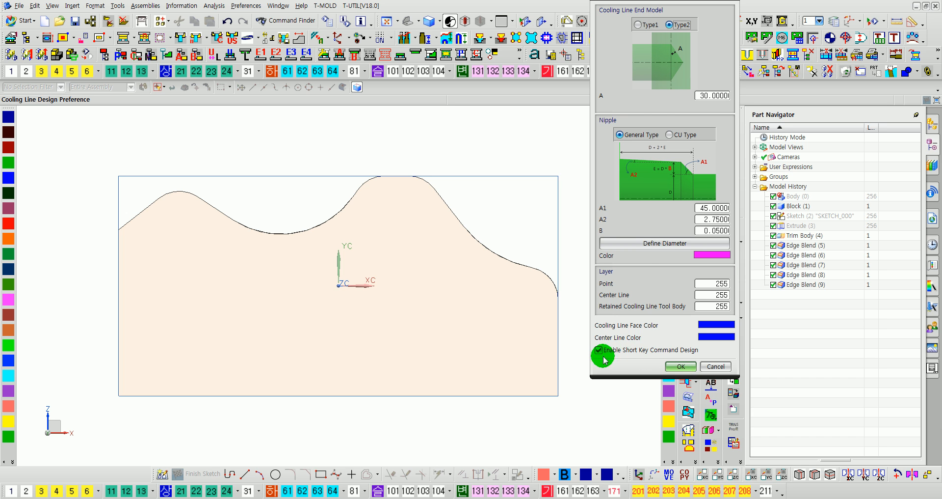
click(680, 367)
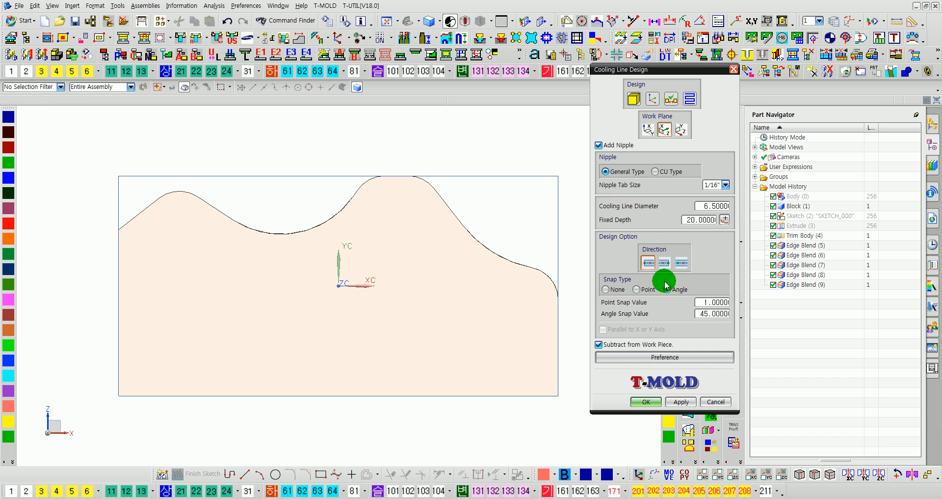
- Keep the nipple tab size at 1/16" and set the angle snap value to 15
click(715, 186)
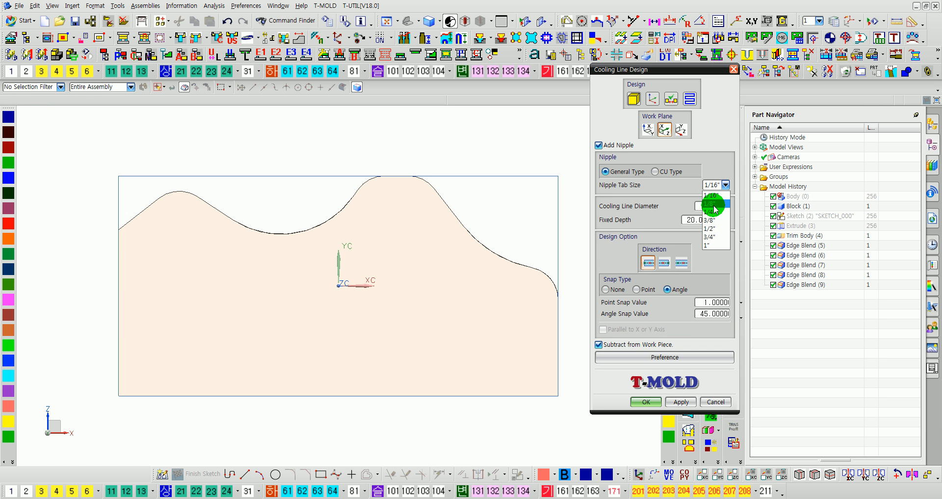
click(708, 164)
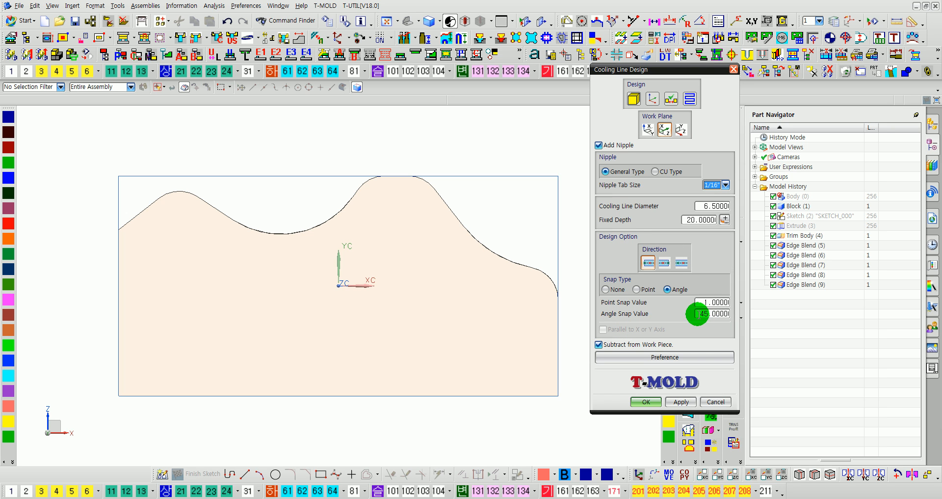
drag(699, 313, 743, 312)
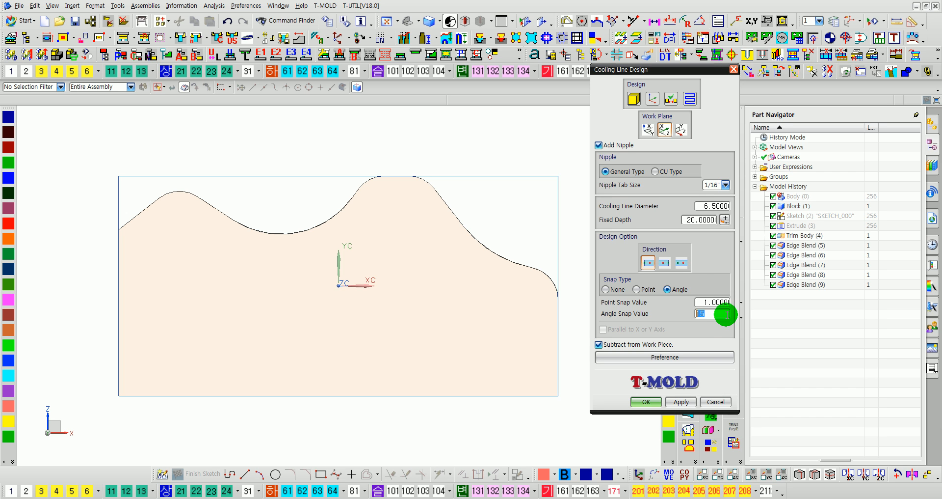
- Draw a downward vertical cooling line about 13 mm long on the XZ plane near the block's -X side
click(687, 97)
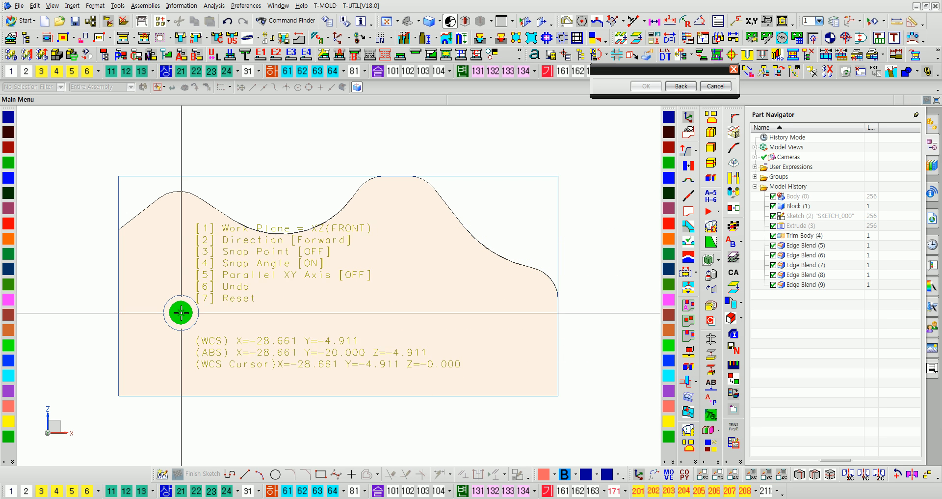
click(174, 311)
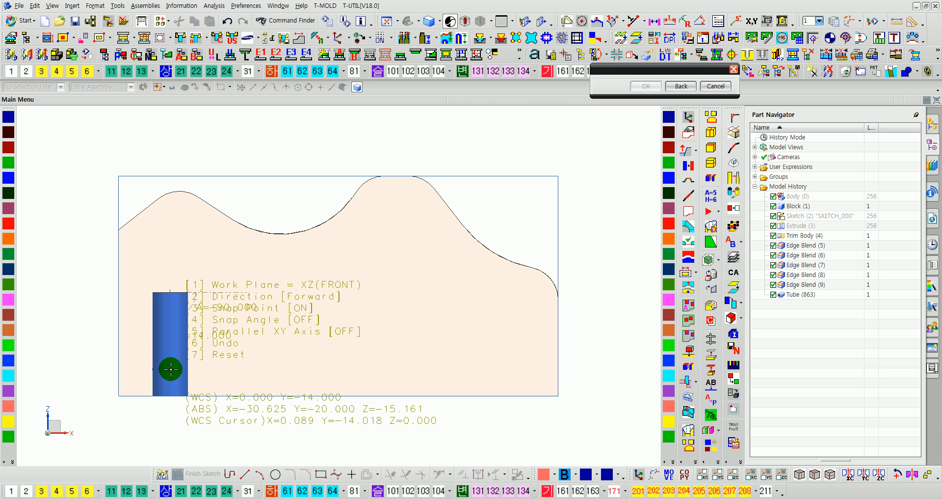
click(172, 364)
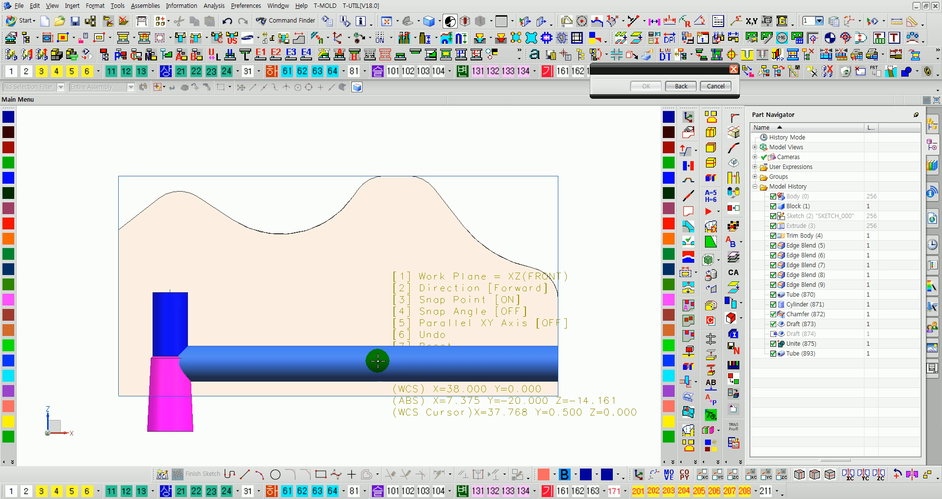
- Switch to the XY work plane and draw a cooling line about 47 mm long along +X from the vertical line's end
key(1)
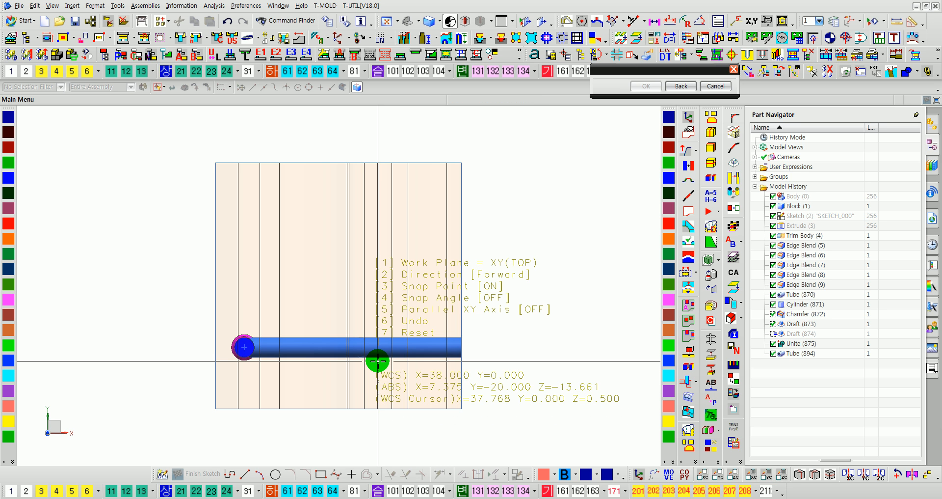
key(1)
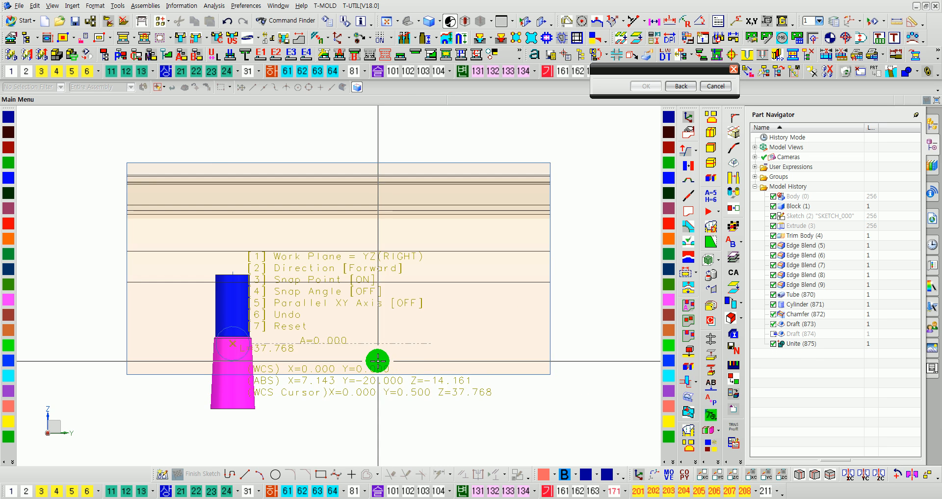
key(1)
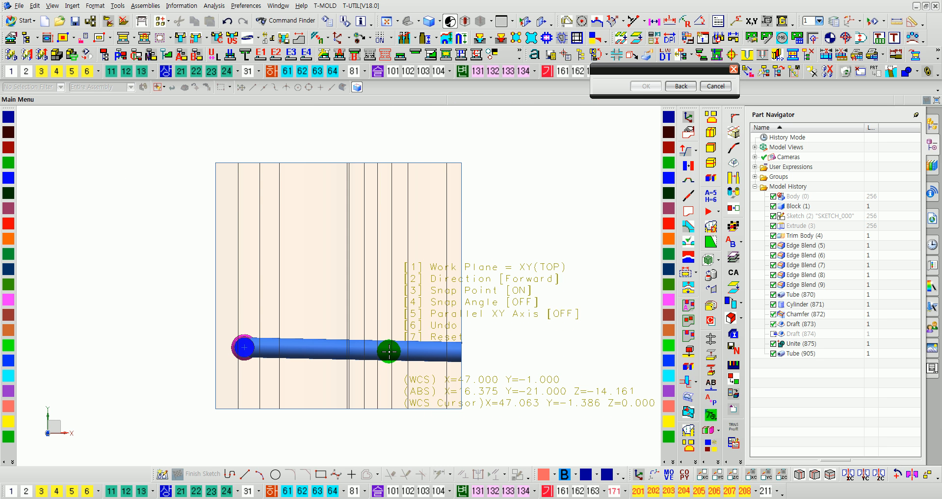
click(389, 346)
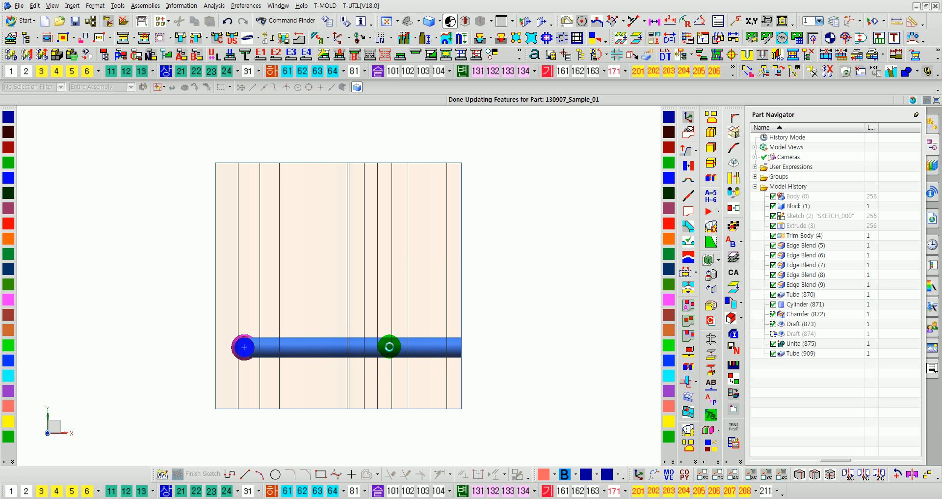
- Draw a cooling line about 52 mm long along +Y on the XY plane from the end of the X line
middle_drag(385, 393, 386, 370)
key(F8)
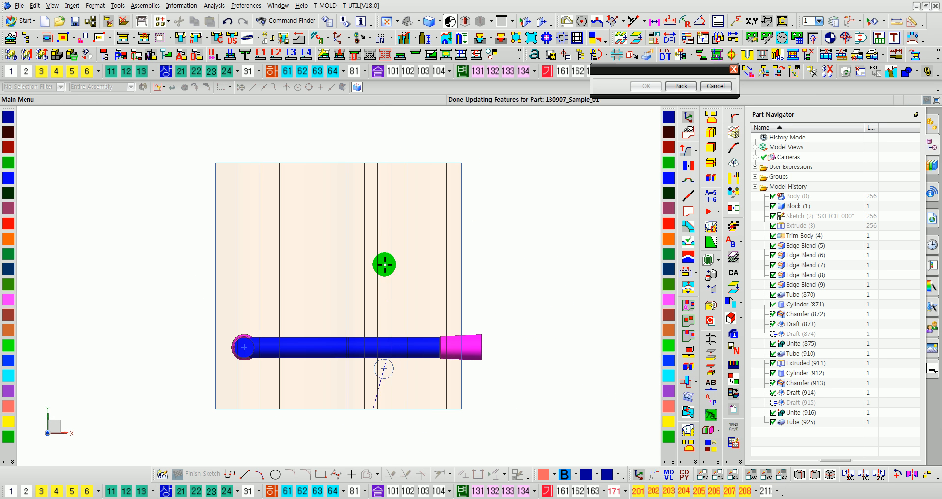
click(386, 187)
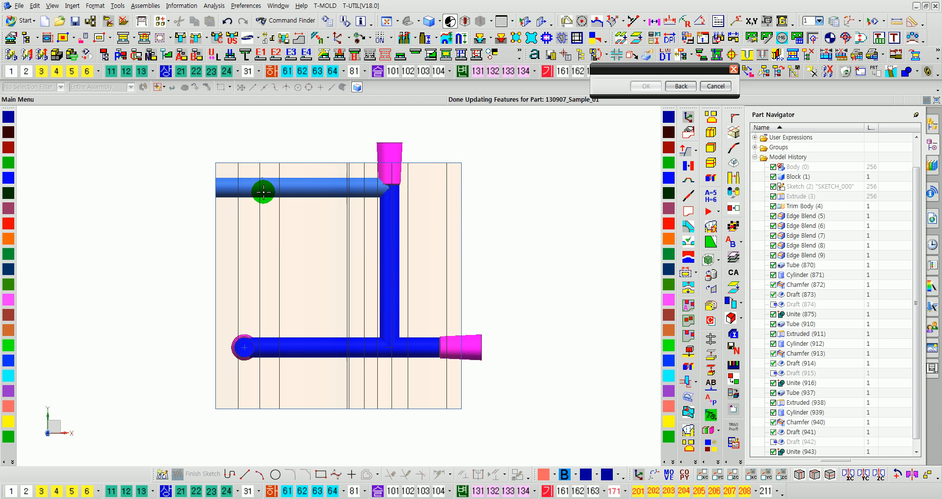
- Compare the Forward, Backward and Through directions, and draw a Backward cooling line about 8.5 mm along -X from the Y line's end
scroll(263, 192, down, 5)
shift+middle_drag(290, 187, 295, 278)
scroll(278, 270, up, 2)
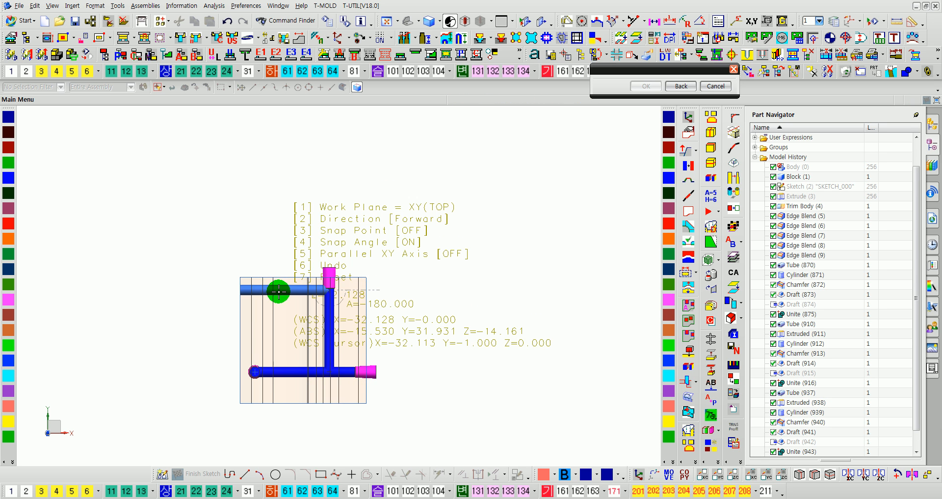
key(2)
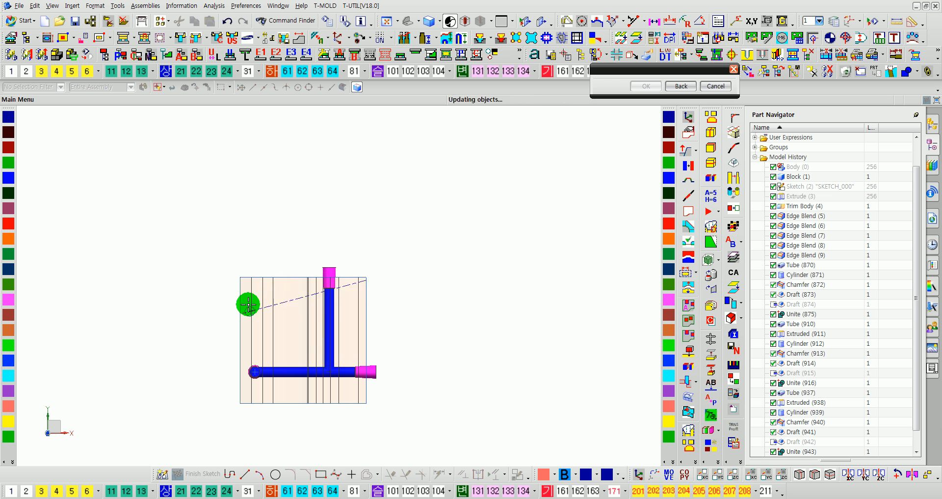
key(2)
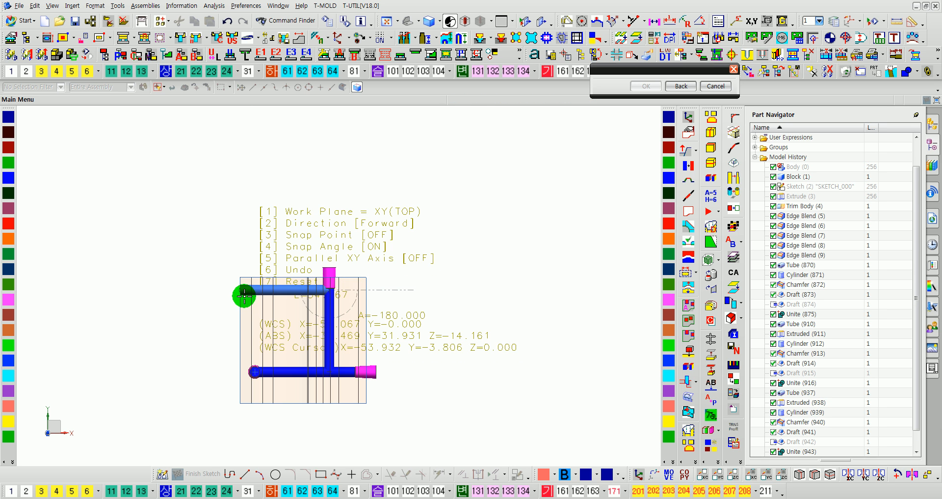
key(2)
click(244, 295)
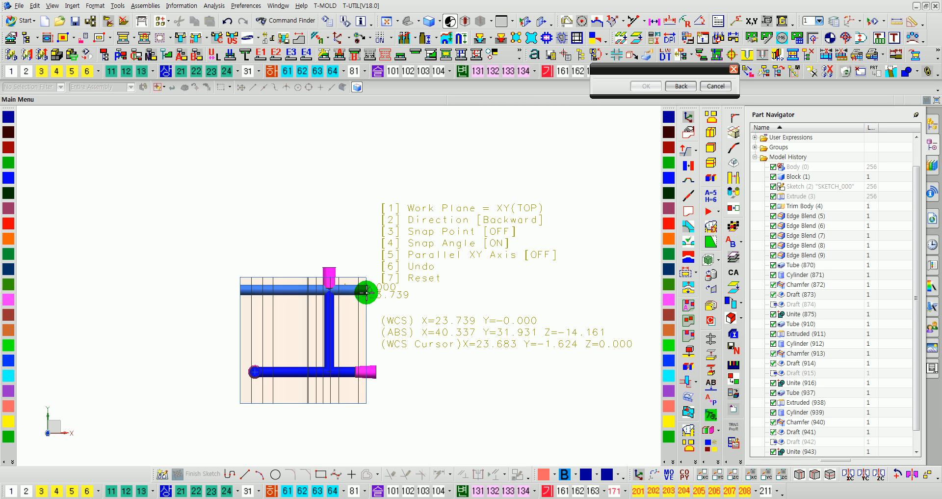
click(338, 295)
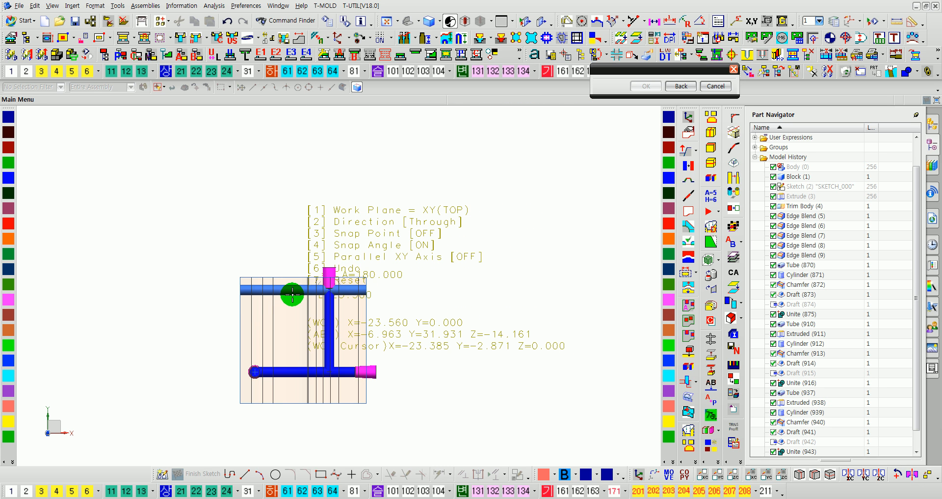
key(2)
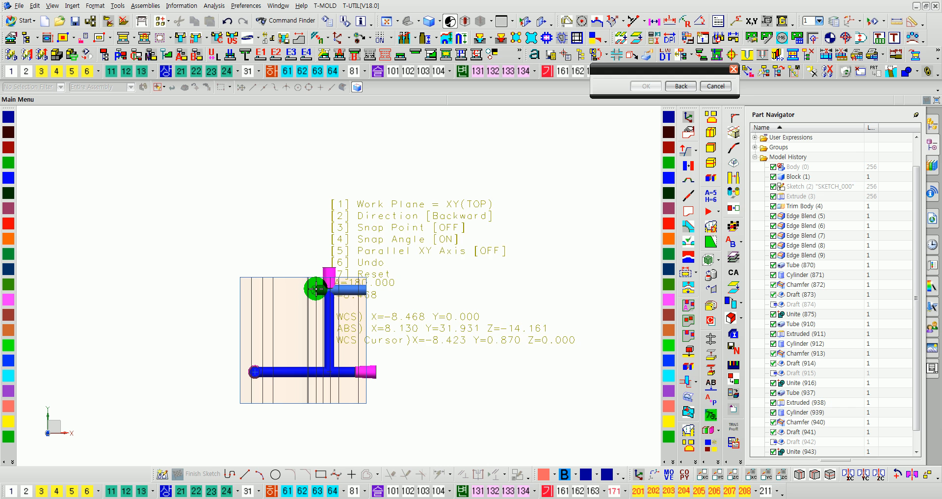
click(316, 296)
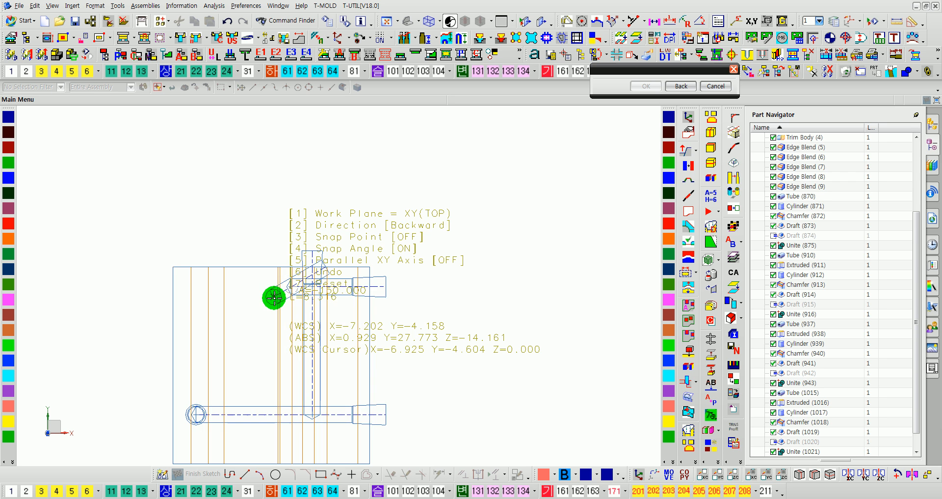
- Try to draw a vertical cooling line about 36 mm upward on the XZ plane, past the block's top boundary
key(1)
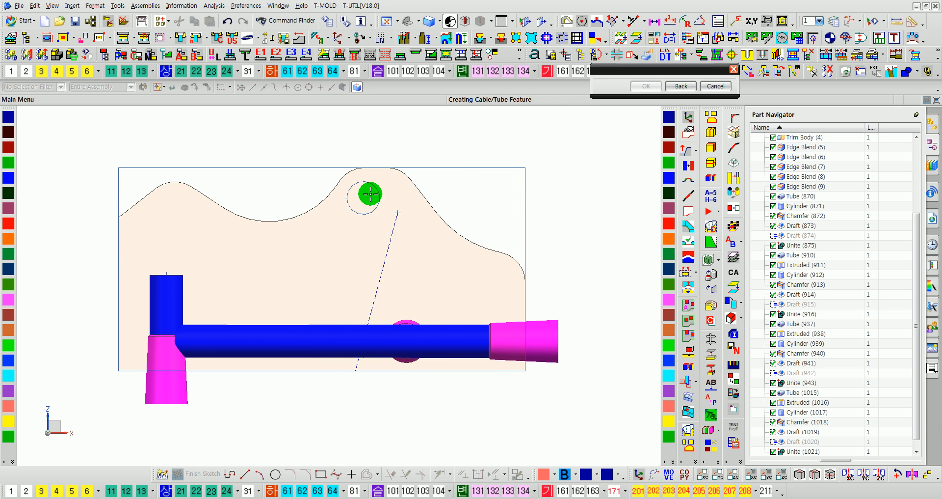
click(363, 157)
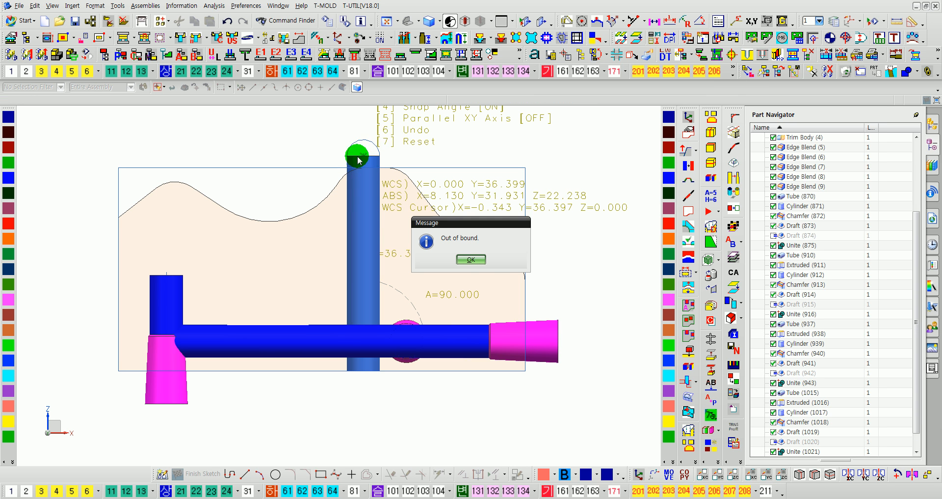
click(471, 259)
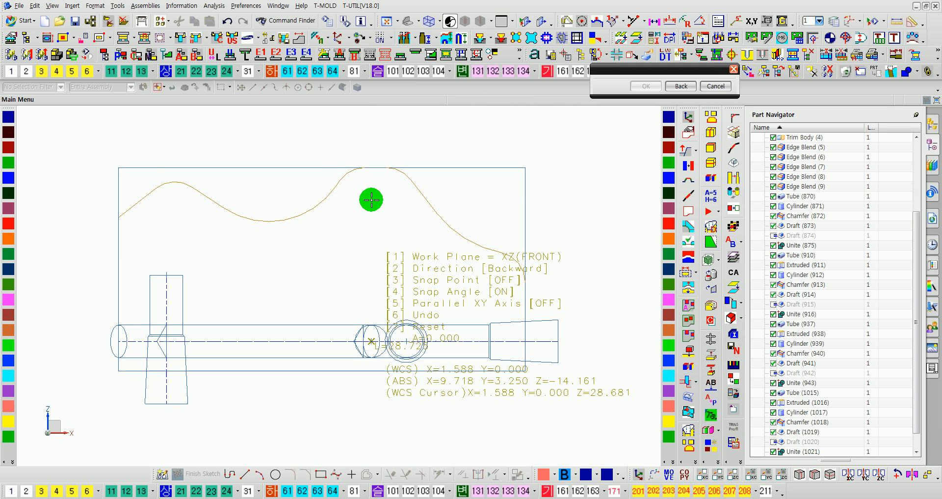
- On the YZ work plane, draw a Through cooling line about 24 mm upward and another about 25.5 mm along -Y from its end
key(1)
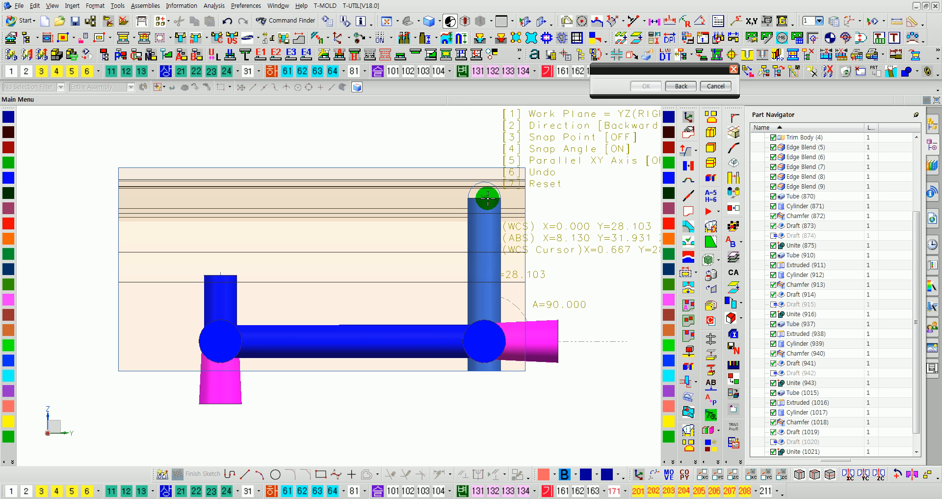
key(2)
click(488, 216)
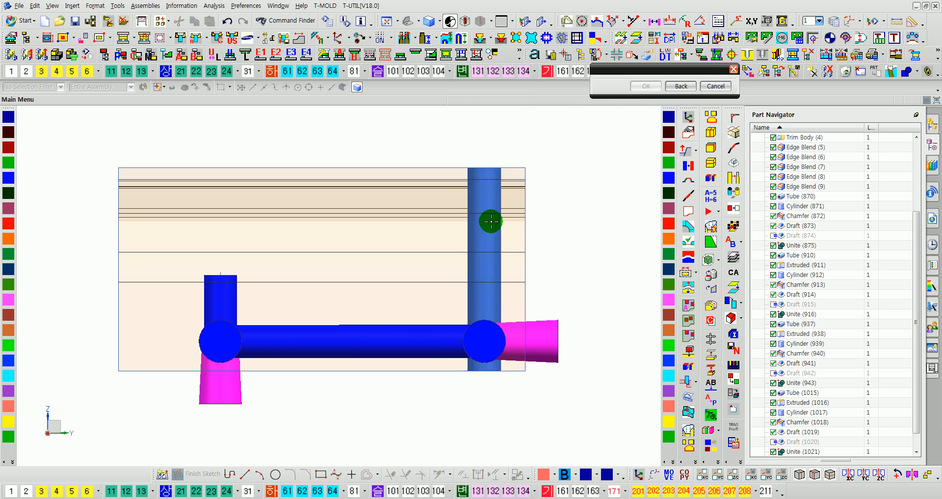
middle_drag(491, 237, 471, 246)
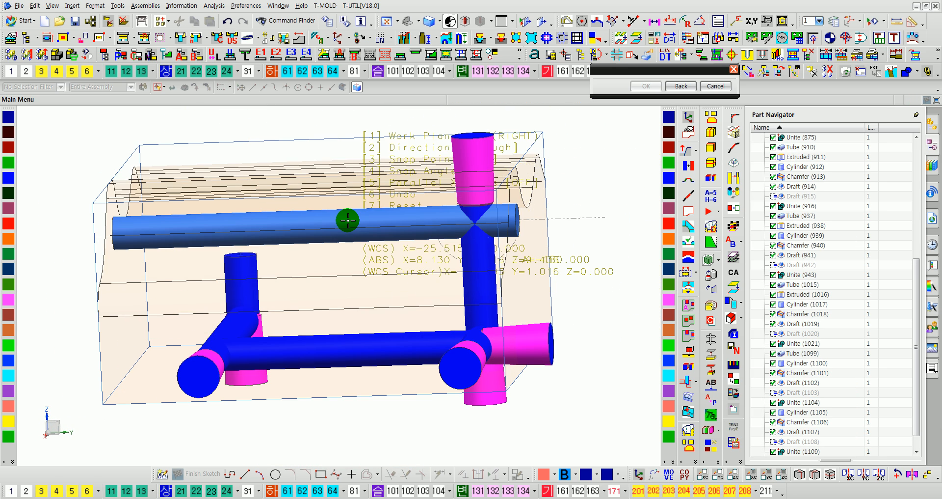
click(348, 221)
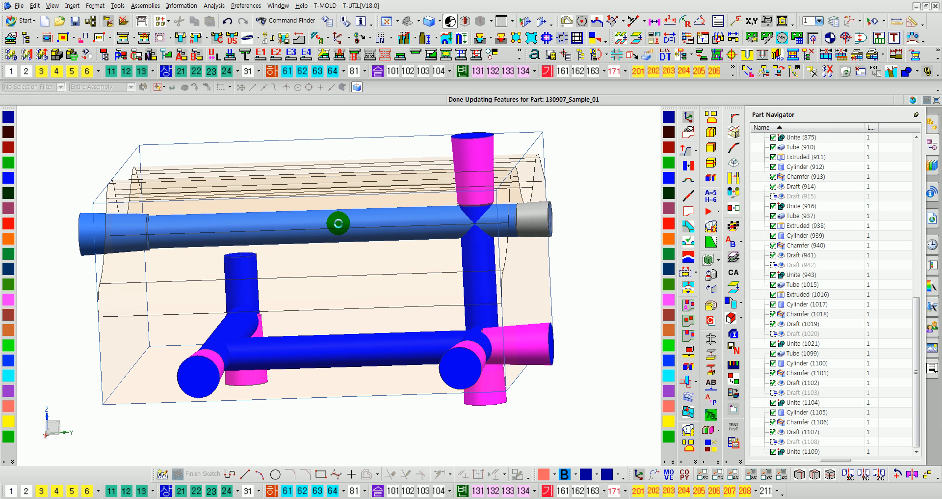
- Switch to the XY work plane and draw a Through cooling line along -X from the end of the upper Y line
middle_drag(337, 228, 356, 296)
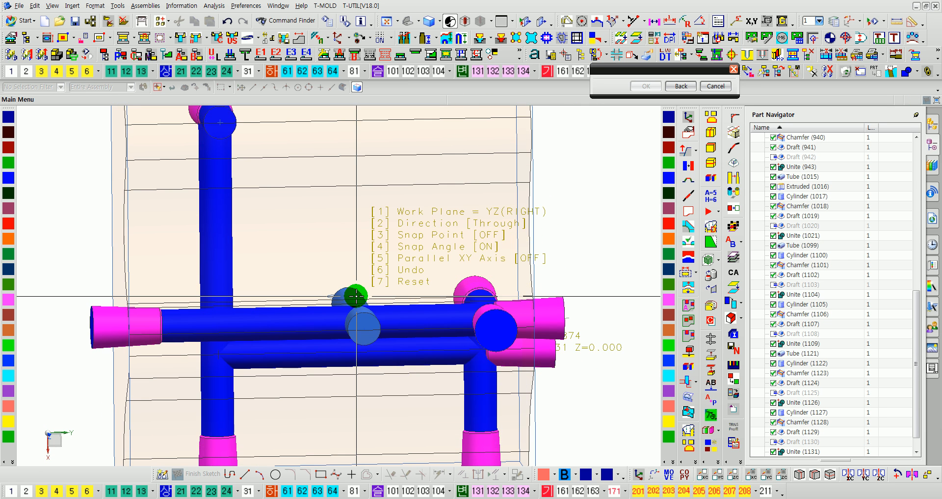
key(F8)
key(1)
key(1)
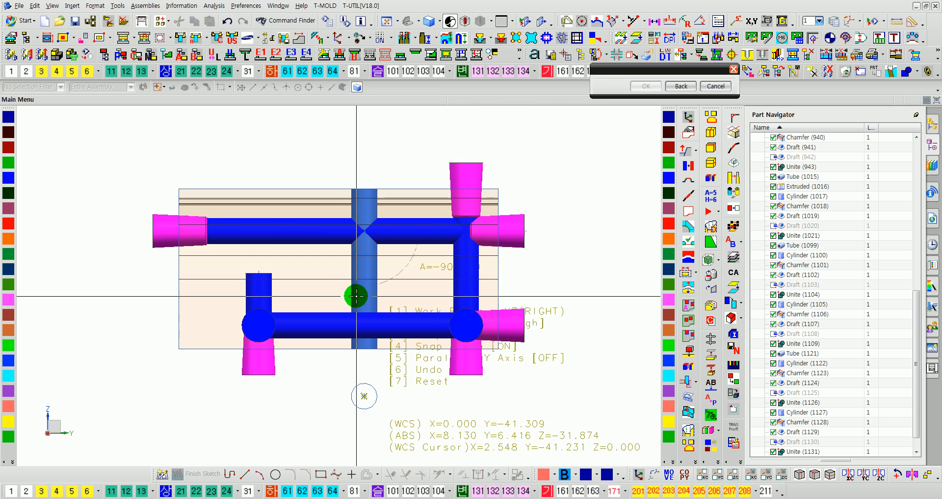
key(1)
click(265, 245)
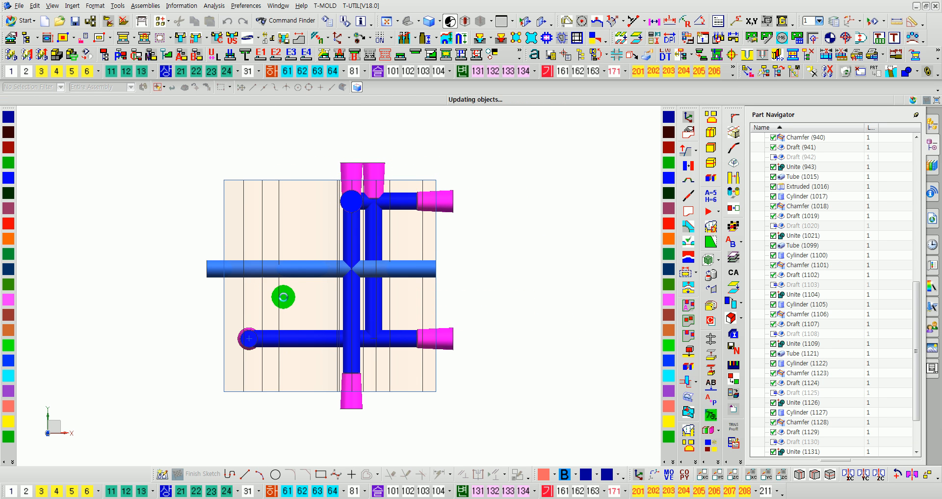
- Finish drawing and apply the cooling line design, subtracting the lines and nipples from the wavy block
middle_drag(285, 297, 271, 229)
key(Escape)
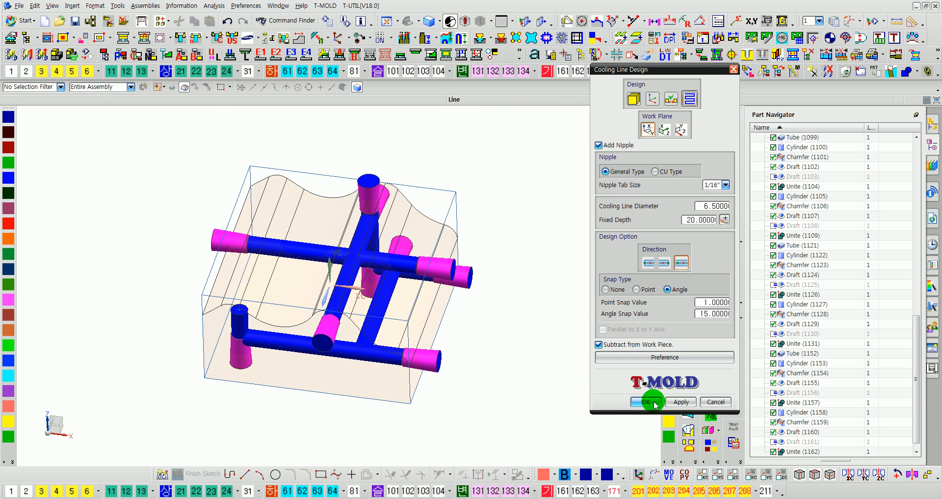
click(647, 402)
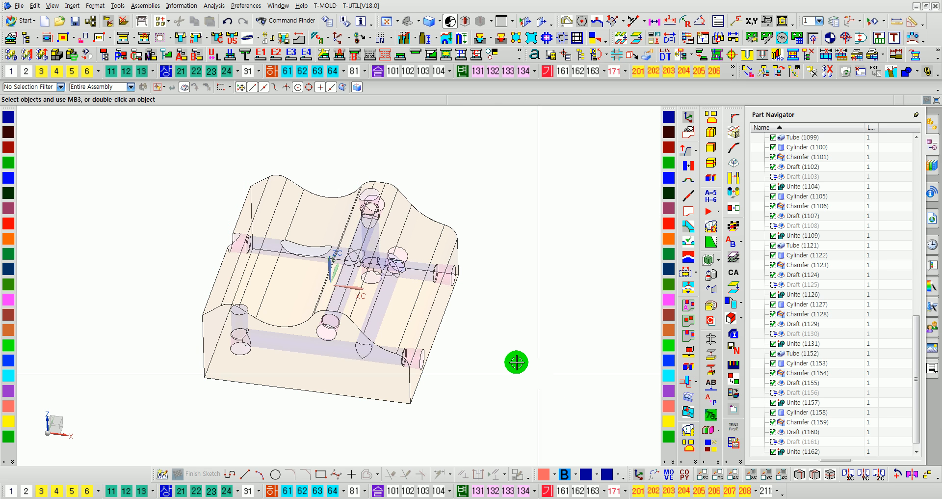
key(Home)
middle_drag(513, 360, 519, 341)
key(End)
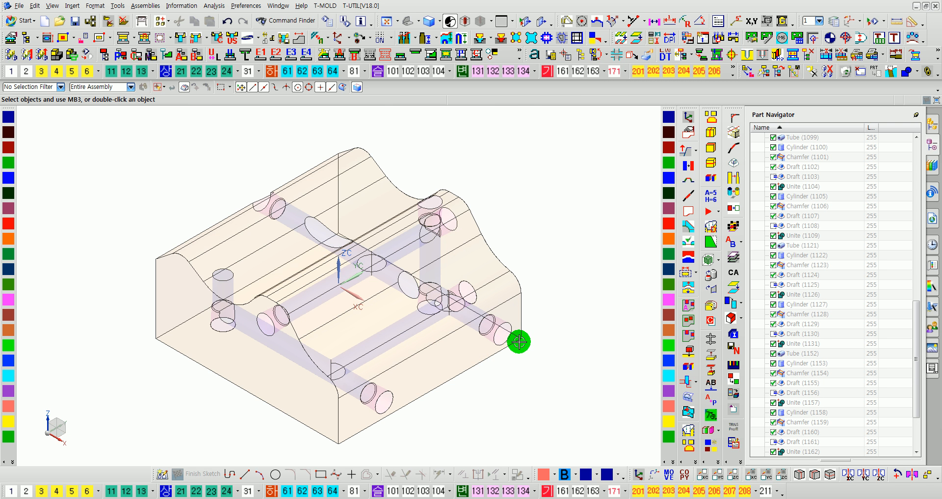